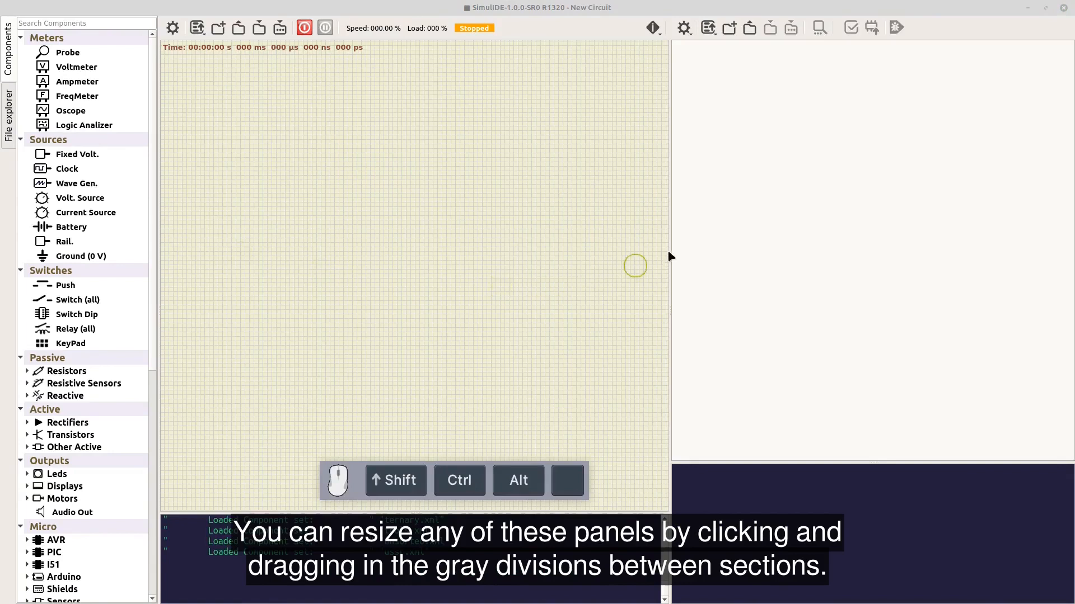
# Widen the circuit canvas, narrow the component list, and shrink both output panels beneath the circuit and code editor.
pyautogui.moveTo(670, 251); pyautogui.dragTo(701, 315)
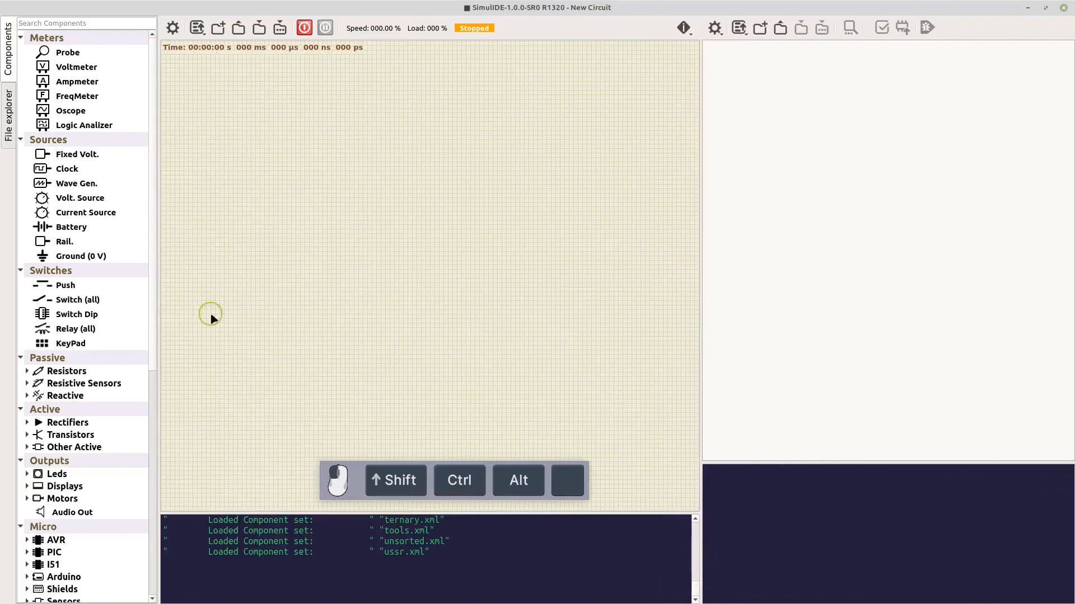
pyautogui.moveTo(159, 305)
pyautogui.mouseDown()
pyautogui.moveTo(350, 314)
pyautogui.moveTo(161, 310)
pyautogui.moveTo(152, 323)
pyautogui.mouseUp()
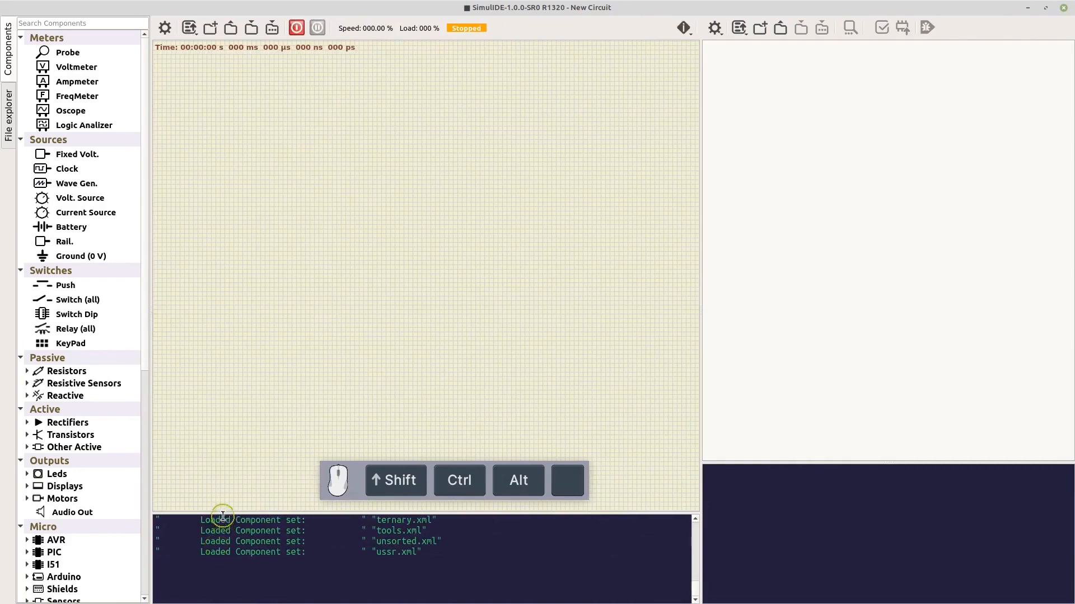
pyautogui.moveTo(224, 513); pyautogui.dragTo(355, 524)
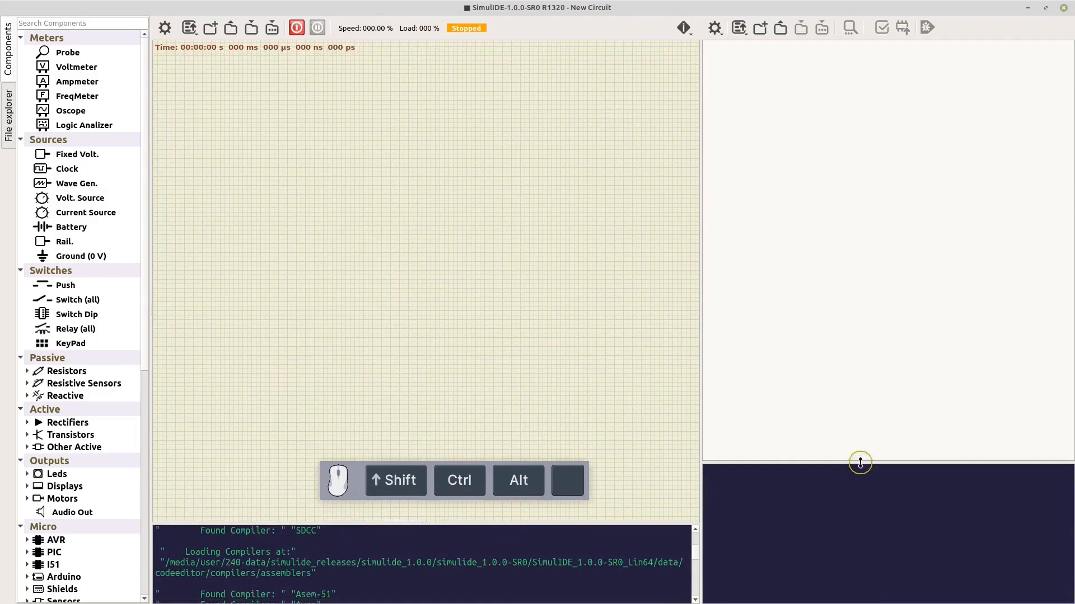
pyautogui.moveTo(858, 462); pyautogui.dragTo(875, 523)
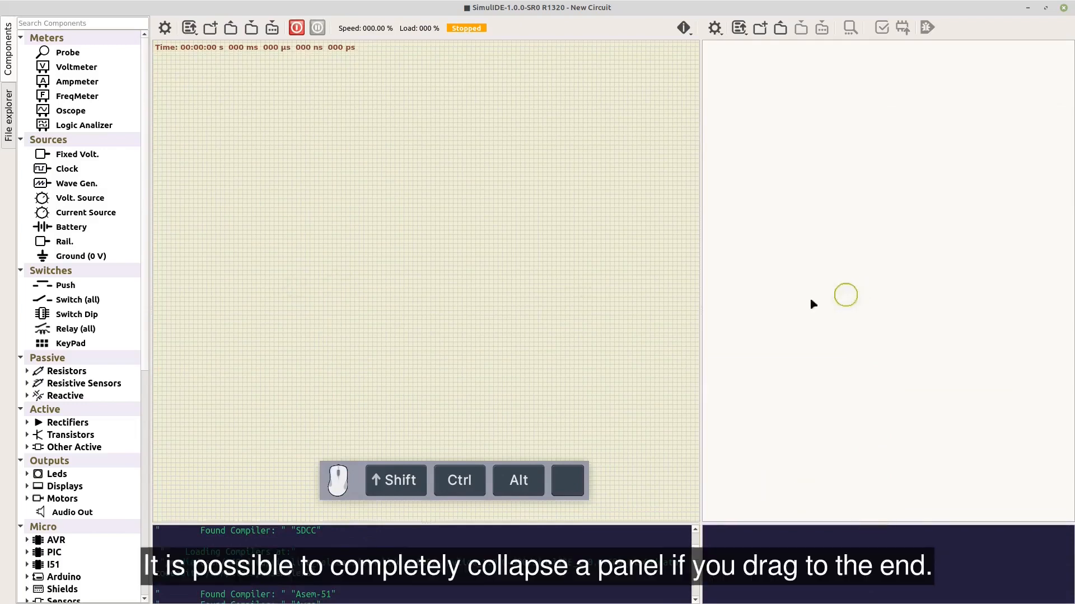
# Open the recent AlarmClock.sim1 circuit and collapse the code editor, component list and output panels so only the circuit canvas remains.
pyautogui.moveTo(701, 293); pyautogui.dragTo(1052, 280)
pyautogui.moveTo(149, 276); pyautogui.dragTo(23, 279)
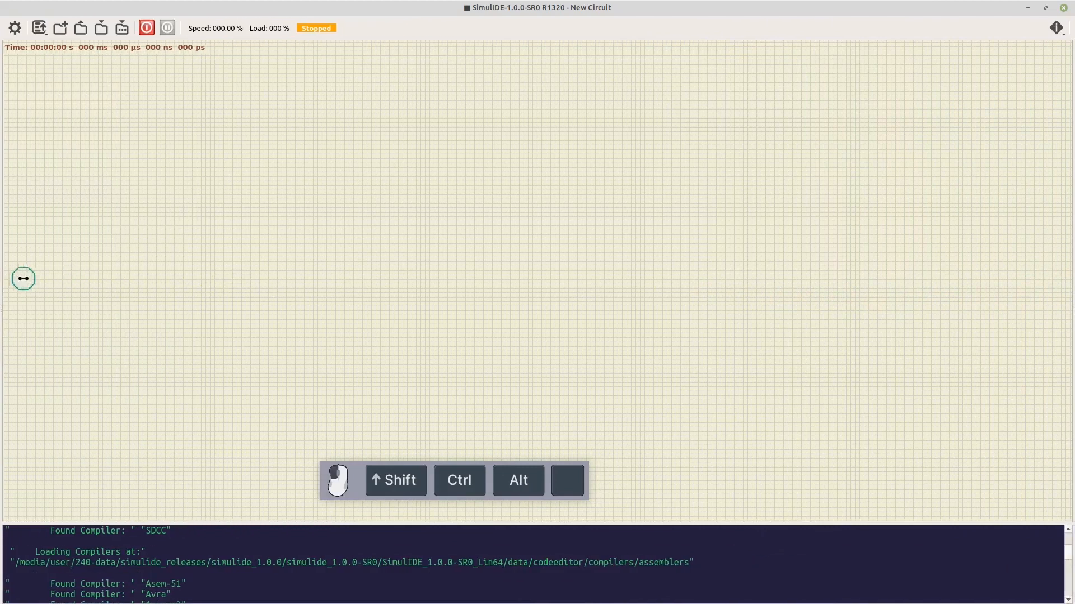
pyautogui.click(39, 28)
pyautogui.click(56, 44)
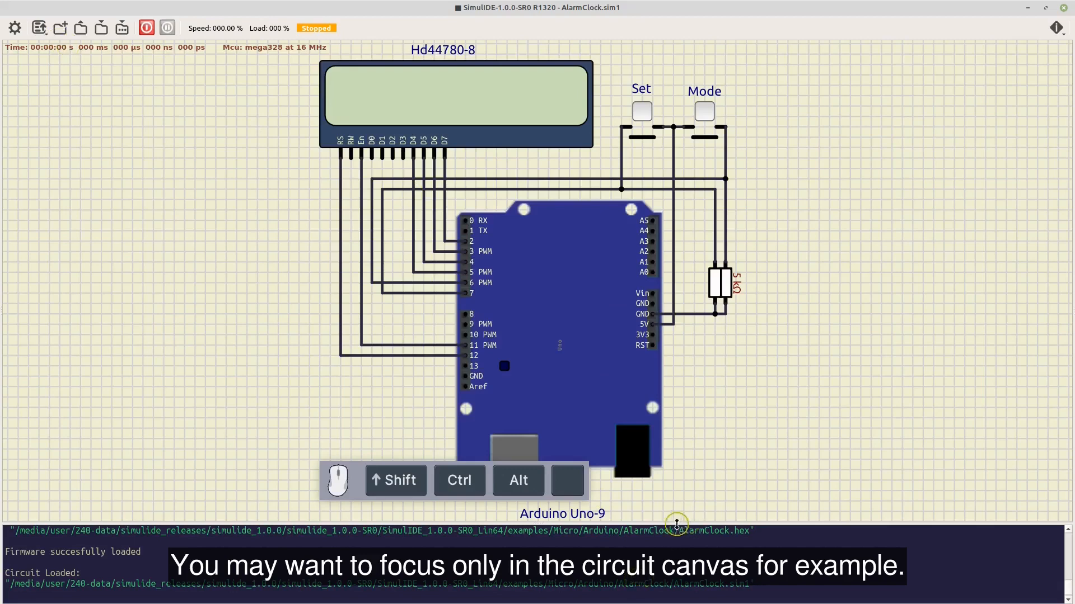
pyautogui.moveTo(675, 523); pyautogui.dragTo(673, 588)
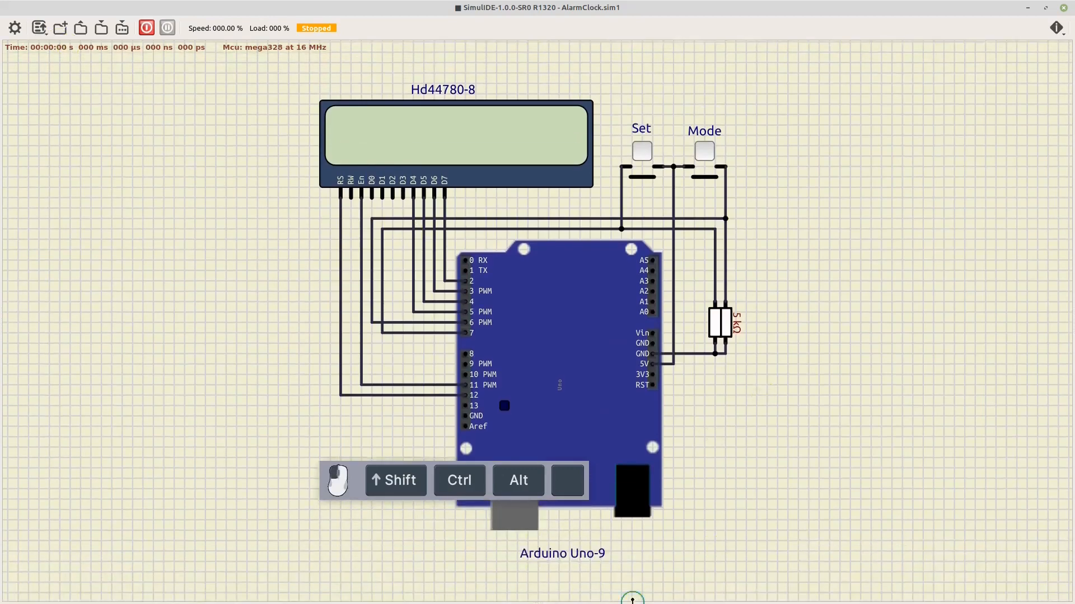
# Restore the collapsed circuit output, component list and code editor panels around the AlarmClock circuit.
pyautogui.moveTo(633, 599); pyautogui.dragTo(632, 512)
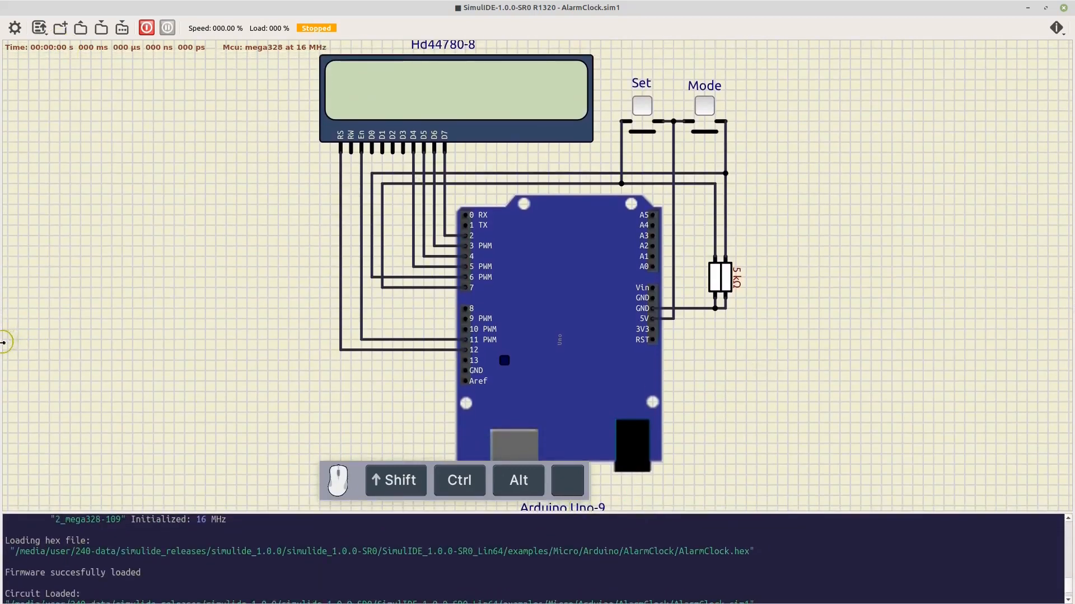
pyautogui.moveTo(3, 343); pyautogui.dragTo(177, 343)
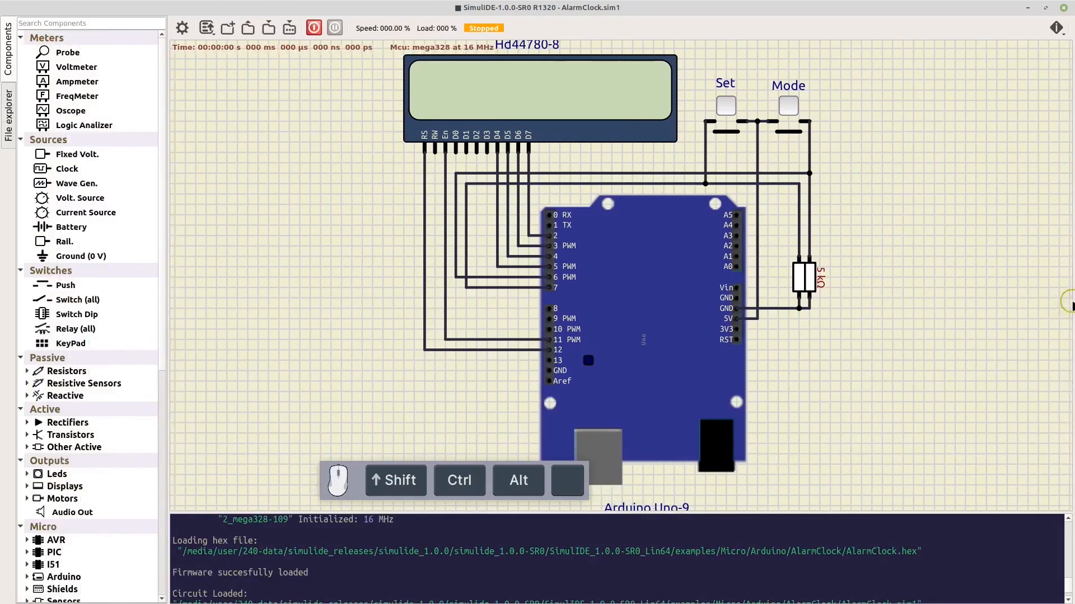
pyautogui.moveTo(1069, 301); pyautogui.dragTo(739, 319)
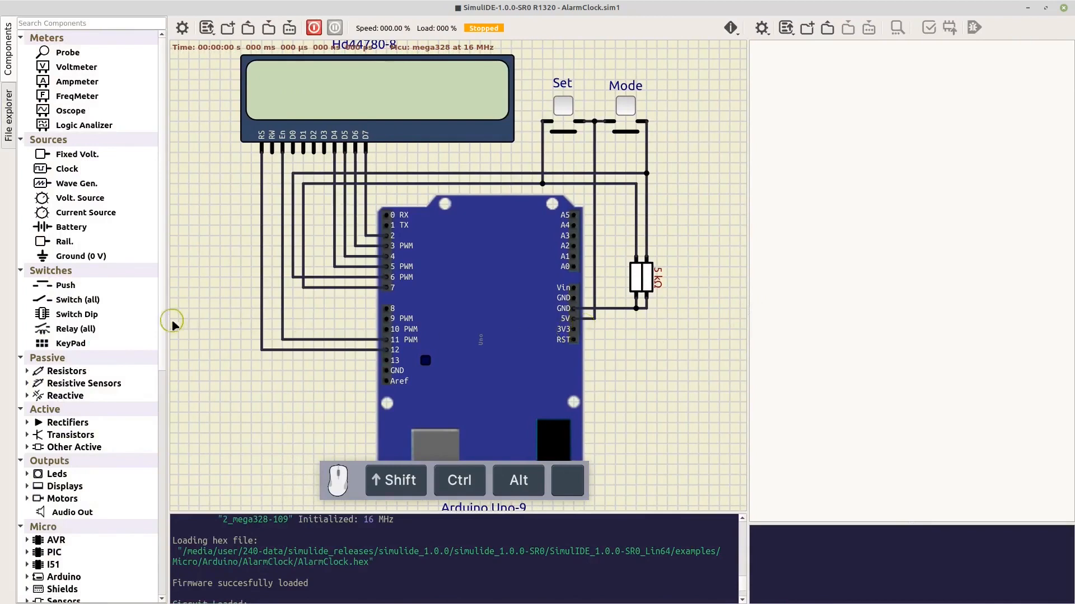
# Collapse the circuit canvas completely and show the file explorer, widened enough to read its folder names.
pyautogui.moveTo(746, 347); pyautogui.dragTo(52, 304)
pyautogui.click(8, 118)
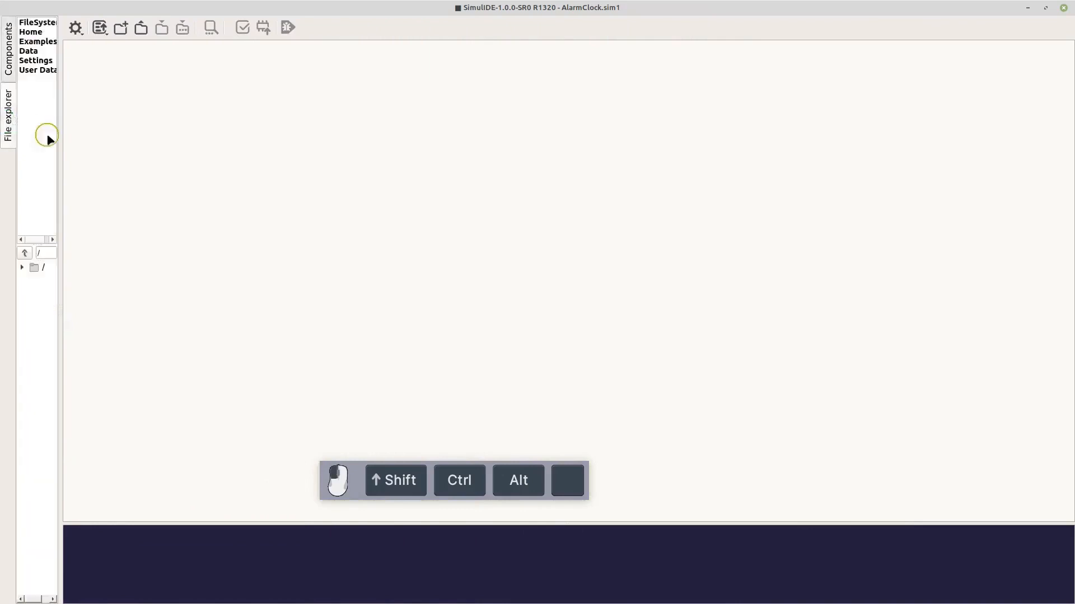
pyautogui.moveTo(60, 137); pyautogui.dragTo(157, 149)
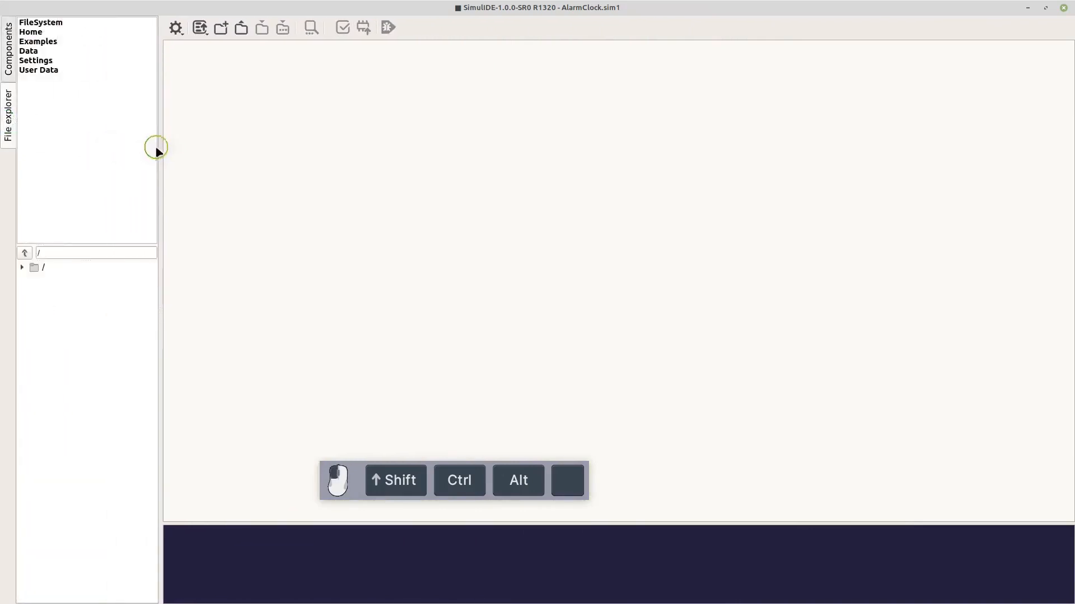
# Open AlarmClock.ino from the Micro/Arduino/AlarmClock/AlarmClock_ino folder of the examples in the code editor.
pyautogui.click(39, 42)
pyautogui.click(23, 290)
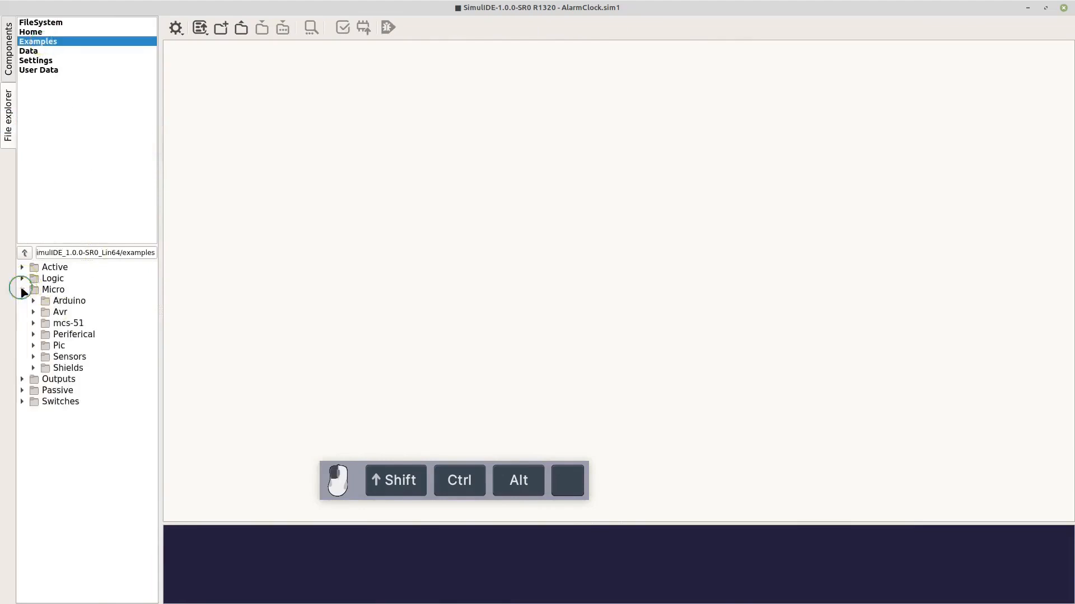
pyautogui.click(32, 301)
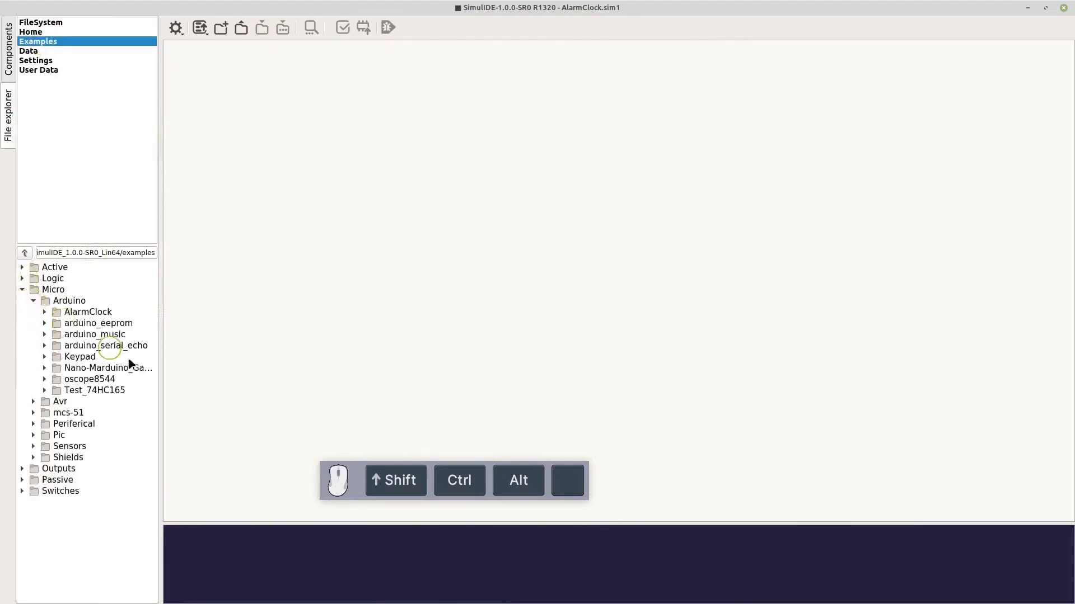
pyautogui.click(50, 312)
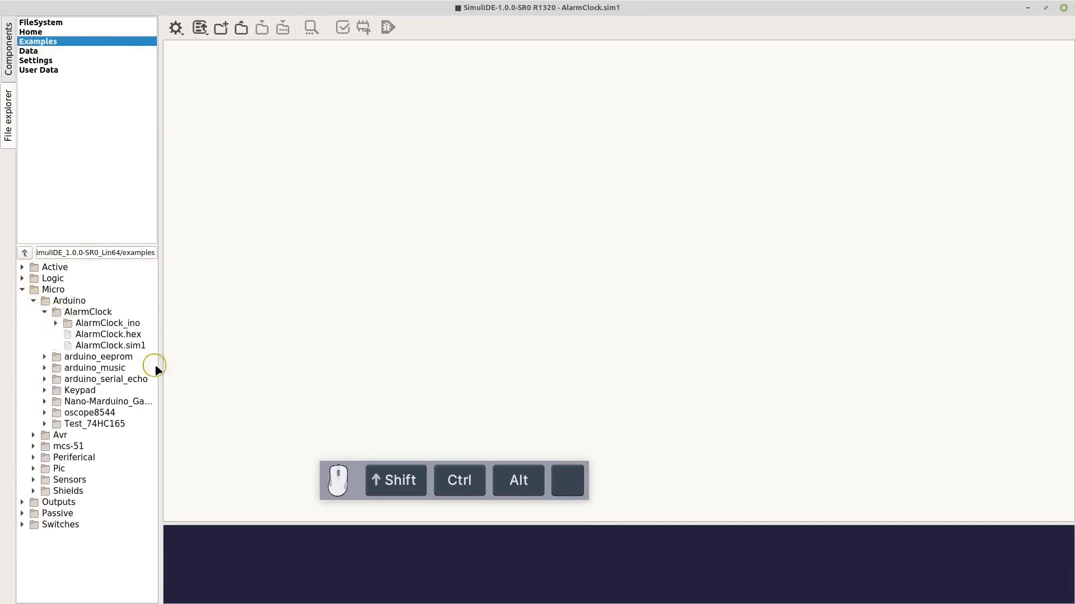
pyautogui.click(130, 325)
pyautogui.doubleClick(130, 324)
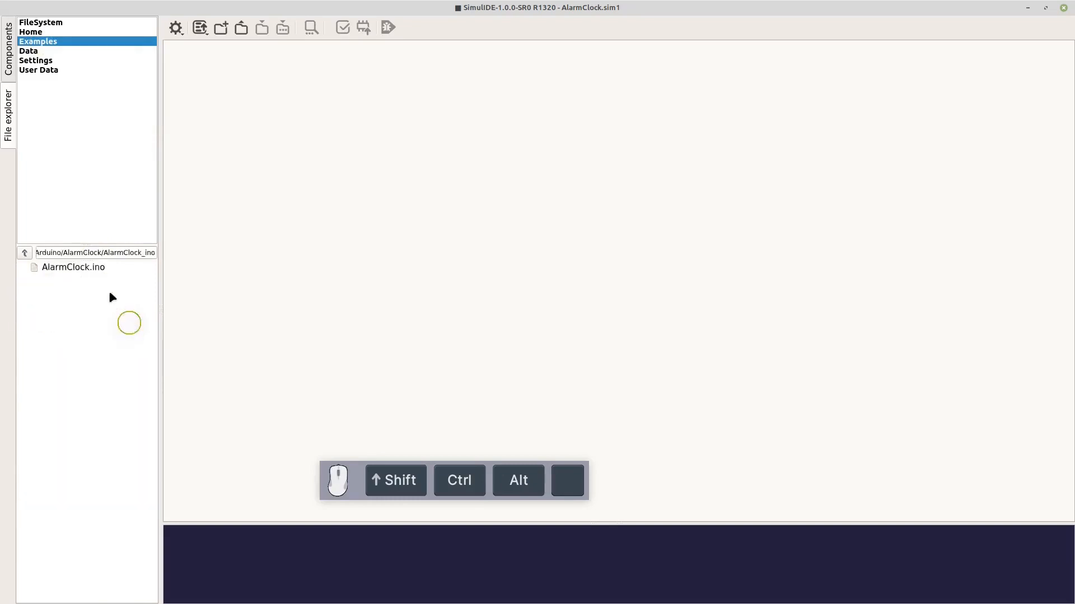
pyautogui.doubleClick(96, 268)
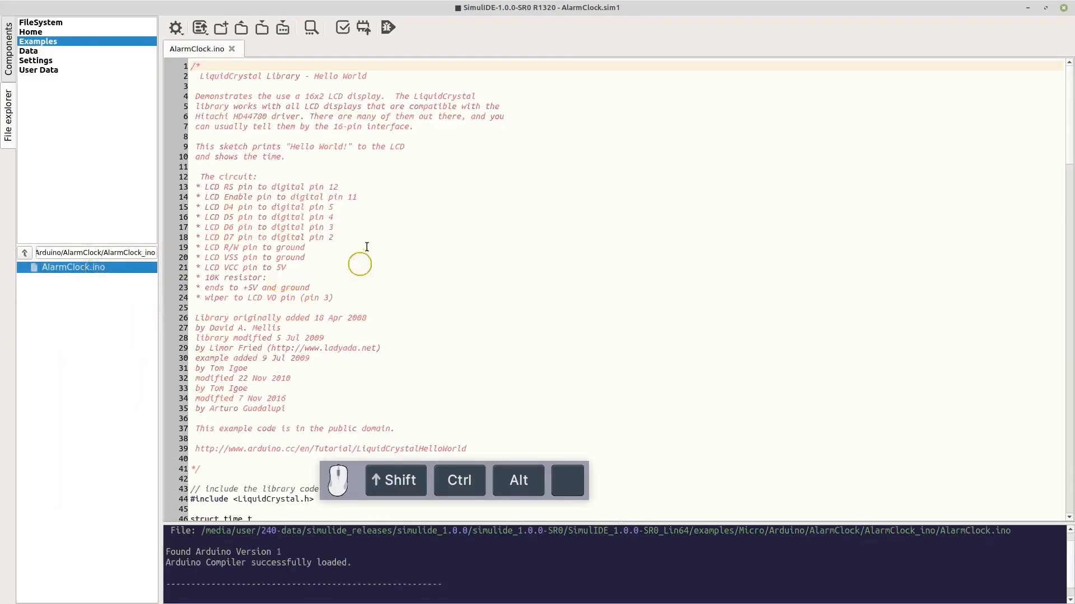
# Restore the circuit canvas beside the AlarmClock.ino code and adjust the divider between them to widen the canvas.
pyautogui.moveTo(160, 222); pyautogui.dragTo(677, 252)
pyautogui.moveTo(104, 200); pyautogui.dragTo(162, 202)
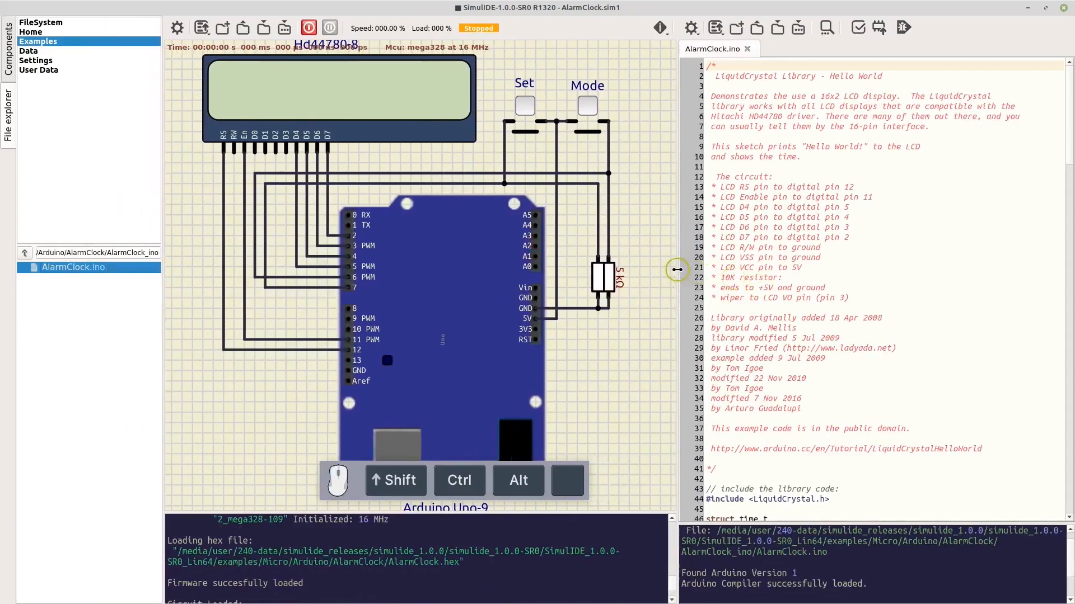
pyautogui.moveTo(677, 269); pyautogui.dragTo(791, 271)
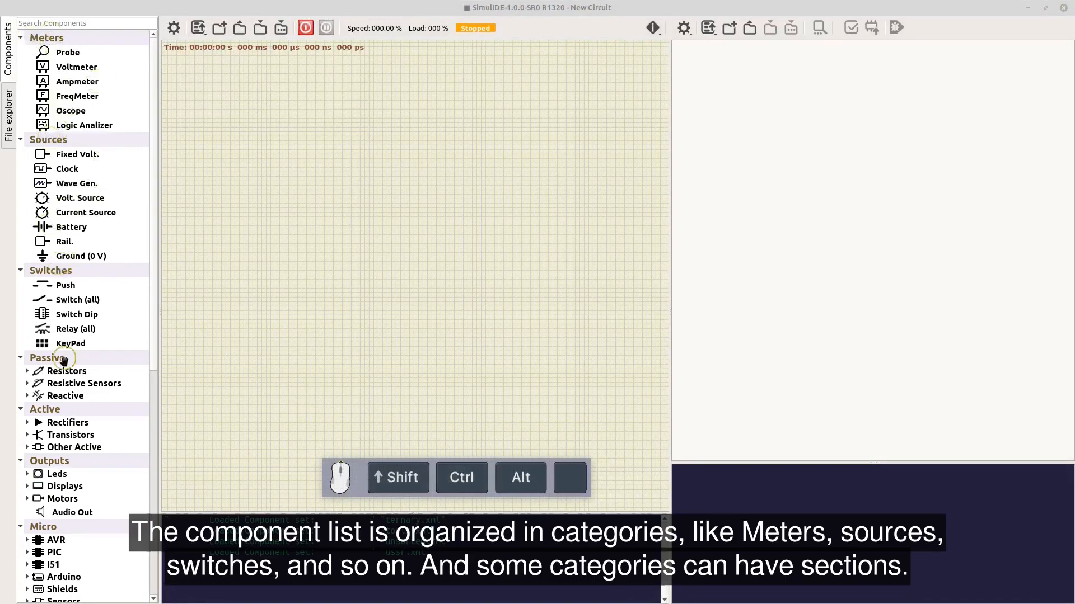
# Expand the Resistors, Resistive Sensors and Reactive sections of the Passive category to view their components, and collapse them again.
pyautogui.click(28, 372)
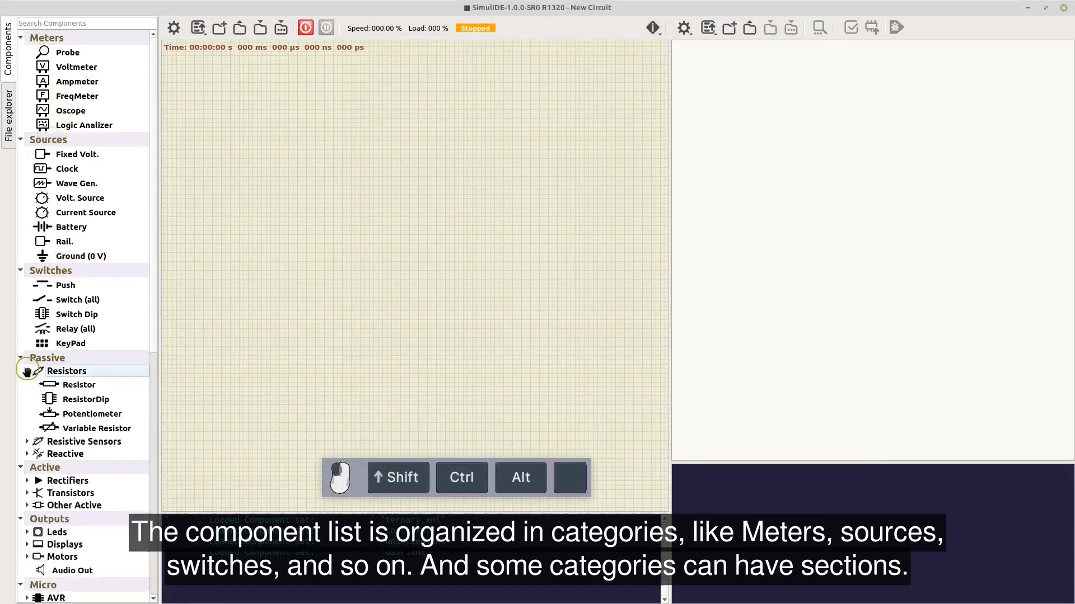
pyautogui.click(26, 441)
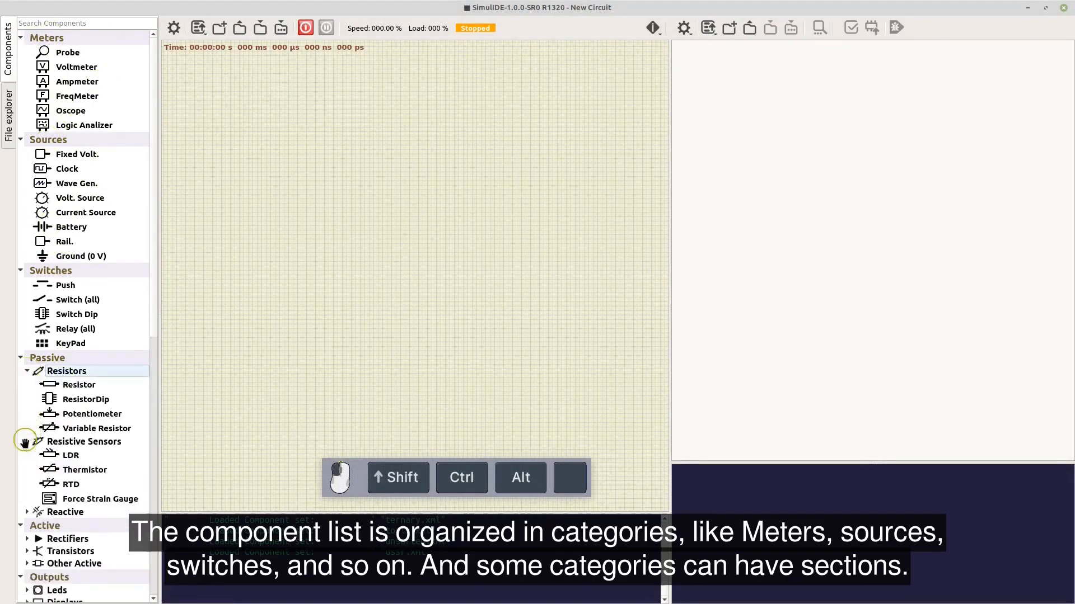
pyautogui.click(27, 512)
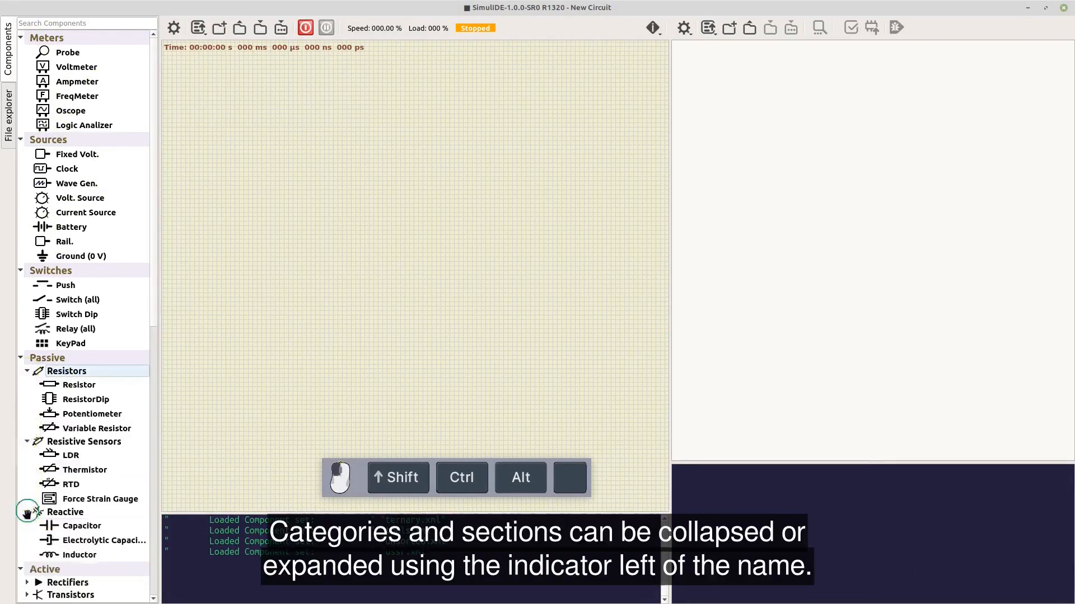
pyautogui.click(27, 513)
pyautogui.click(26, 441)
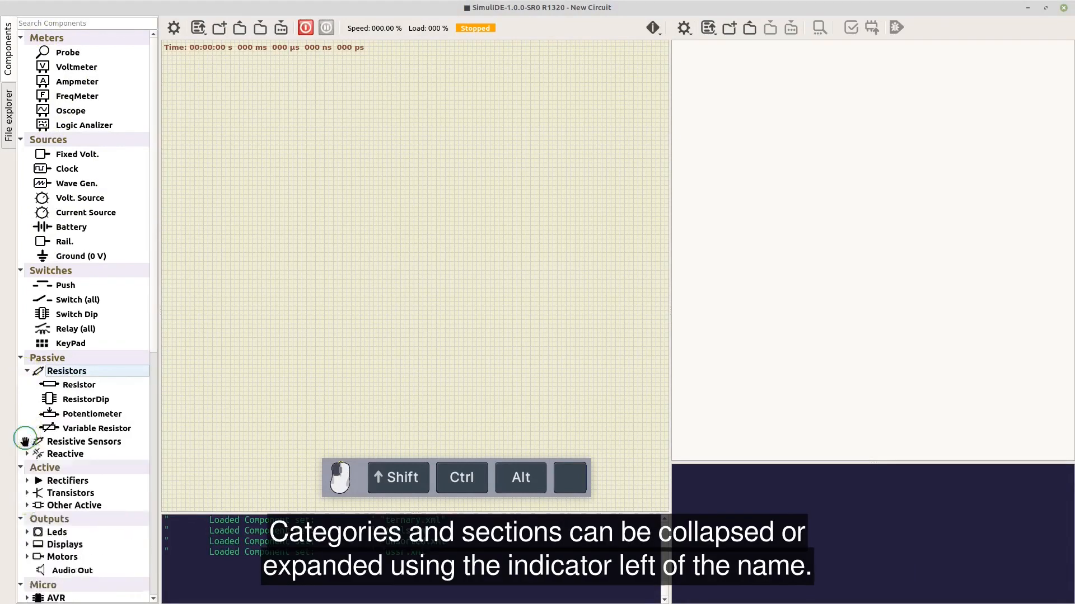
pyautogui.click(22, 371)
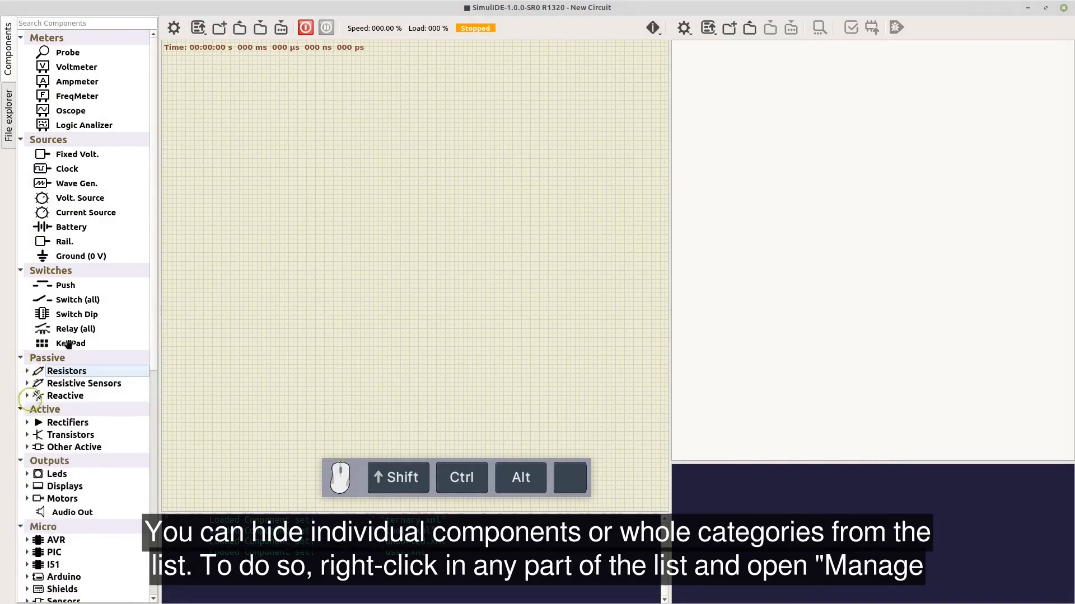
# Open the Manage Components dialog from the component list and move it closer to the list.
pyautogui.click(76, 217)
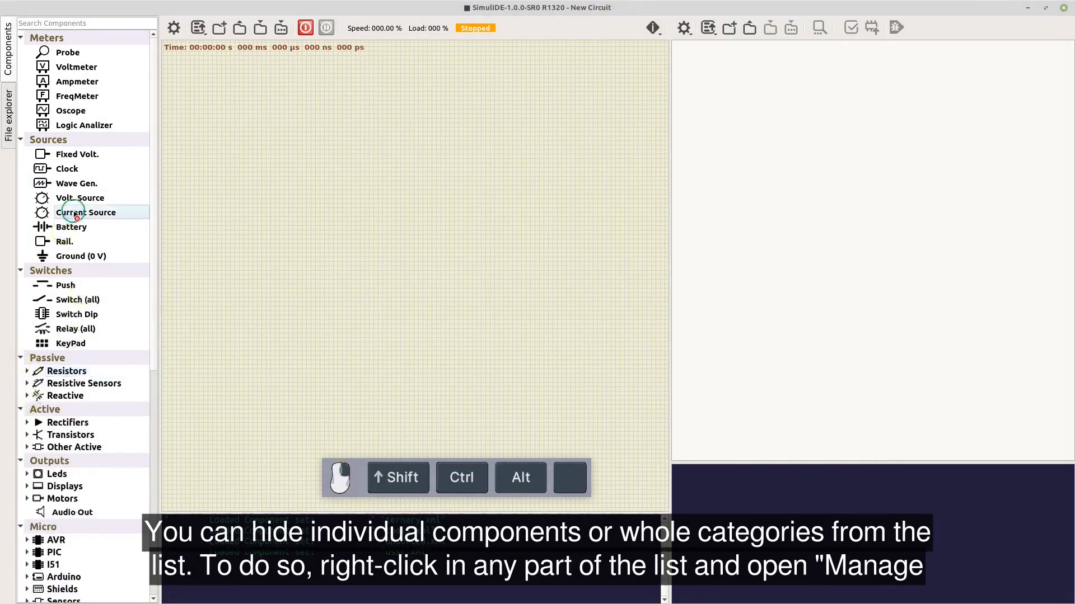
pyautogui.rightClick(76, 217)
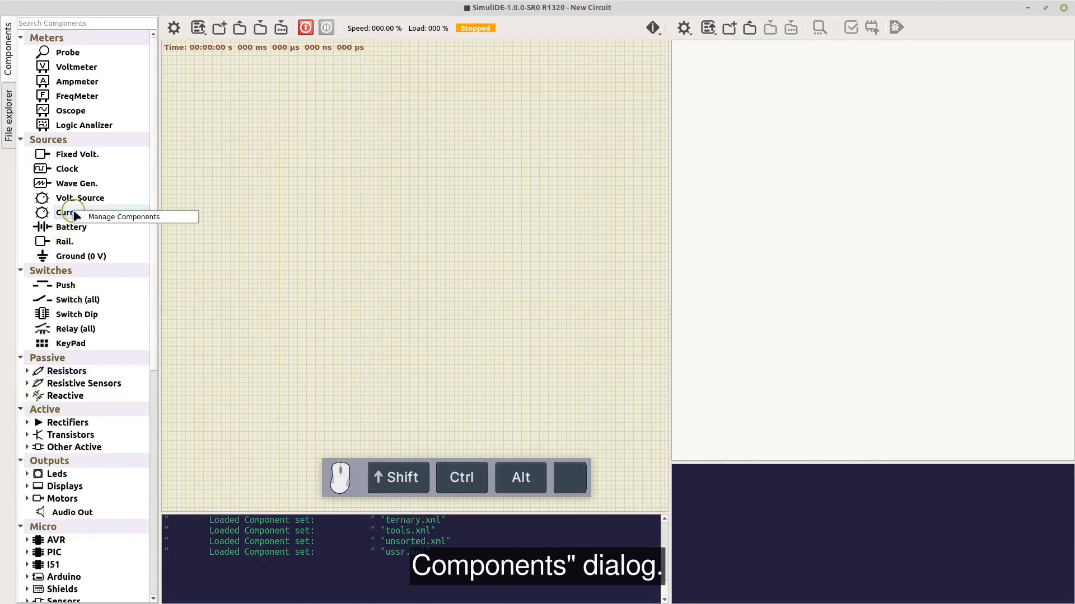
pyautogui.click(128, 218)
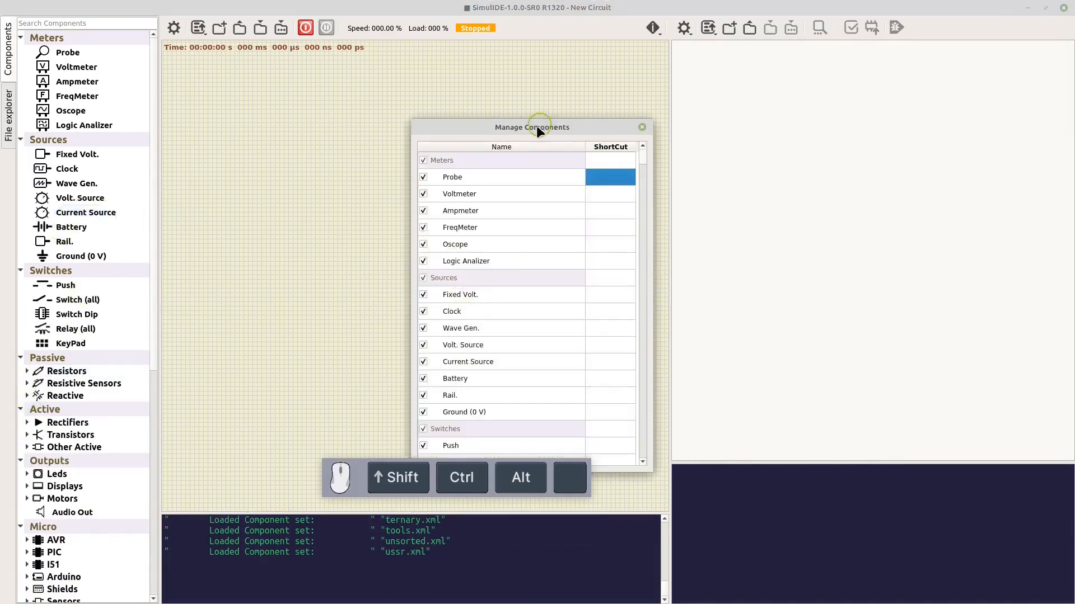
pyautogui.moveTo(539, 131); pyautogui.dragTo(410, 80)
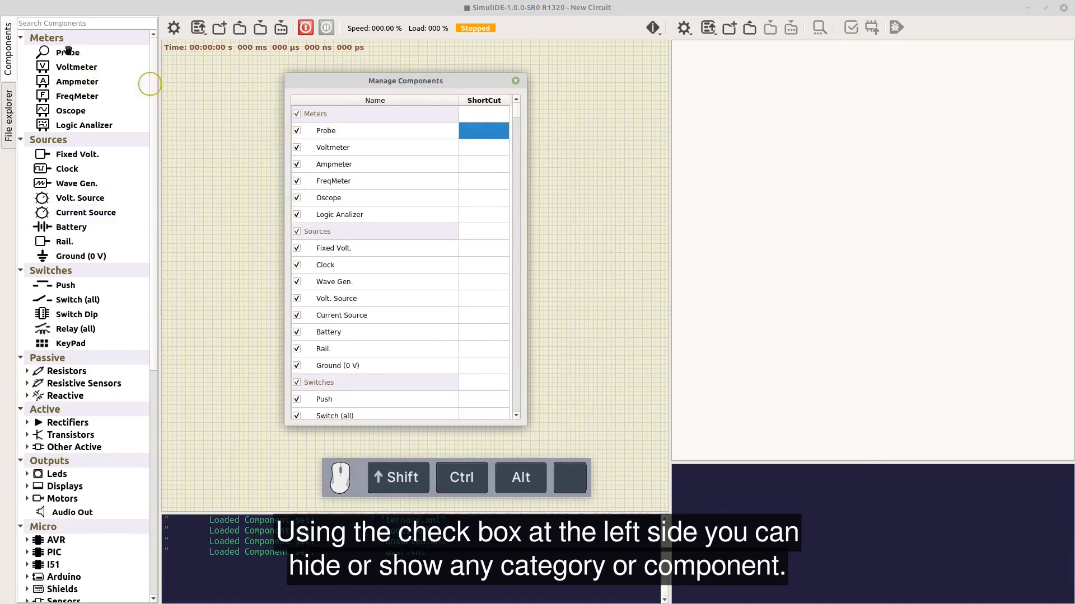
# Hide the whole Meters category from the component list and show it again.
pyautogui.click(297, 115)
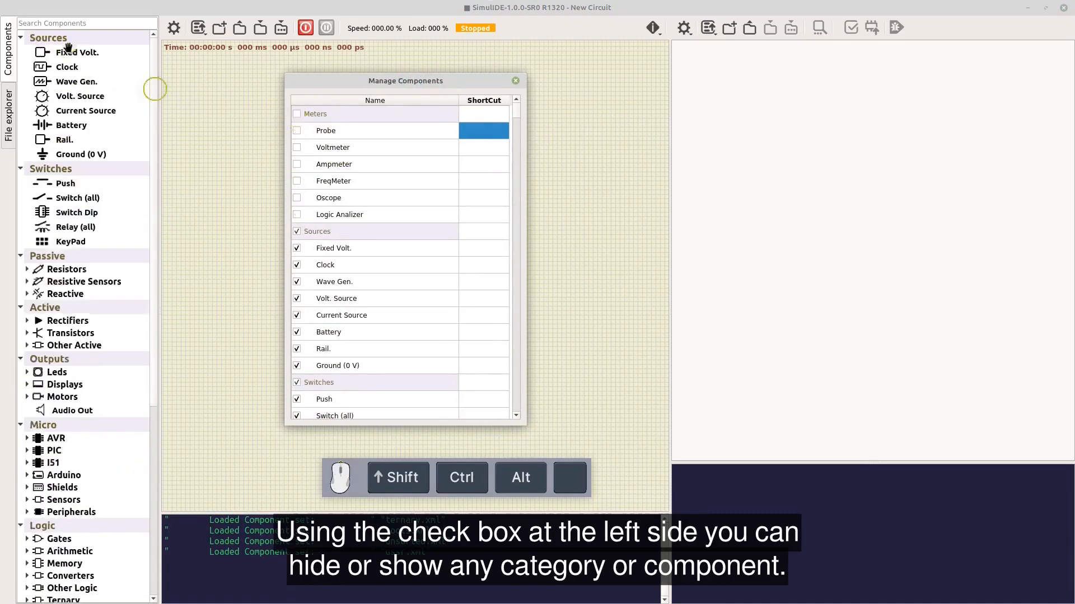
pyautogui.click(298, 117)
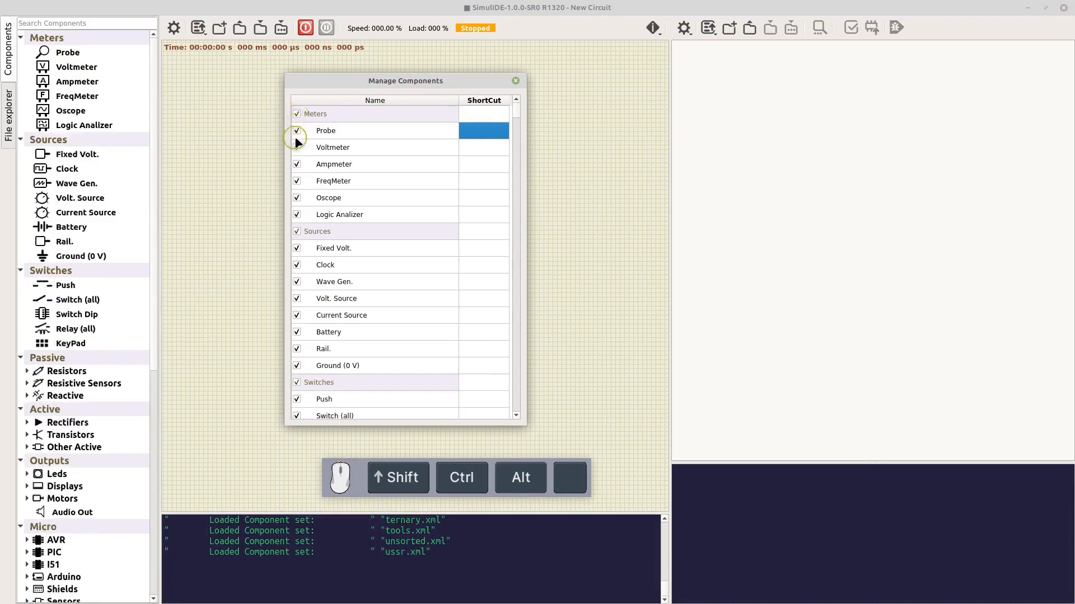
# Hide the Probe, Voltmeter, Oscope and Logic Analizer components from the Meters category, keeping FreqMeter enabled.
pyautogui.click(298, 140)
pyautogui.click(297, 132)
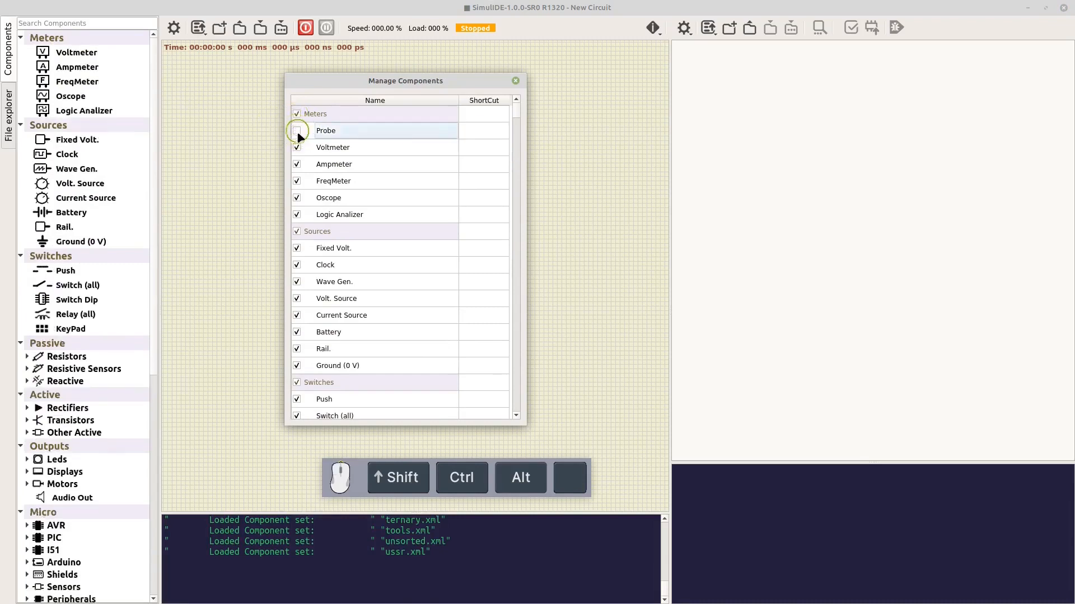
pyautogui.click(297, 147)
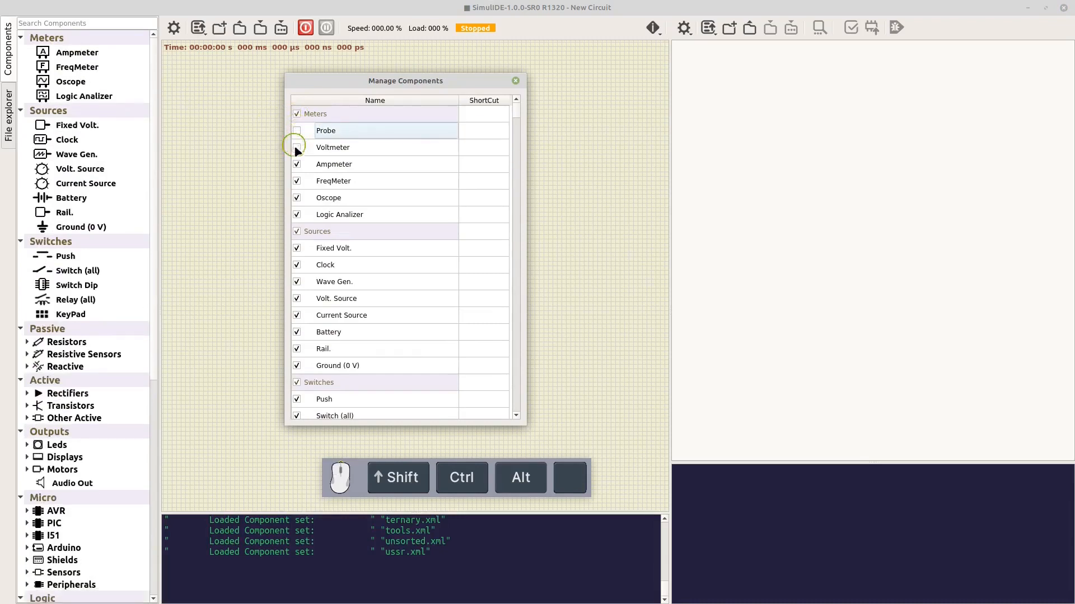
pyautogui.click(297, 199)
pyautogui.click(297, 214)
pyautogui.click(300, 183)
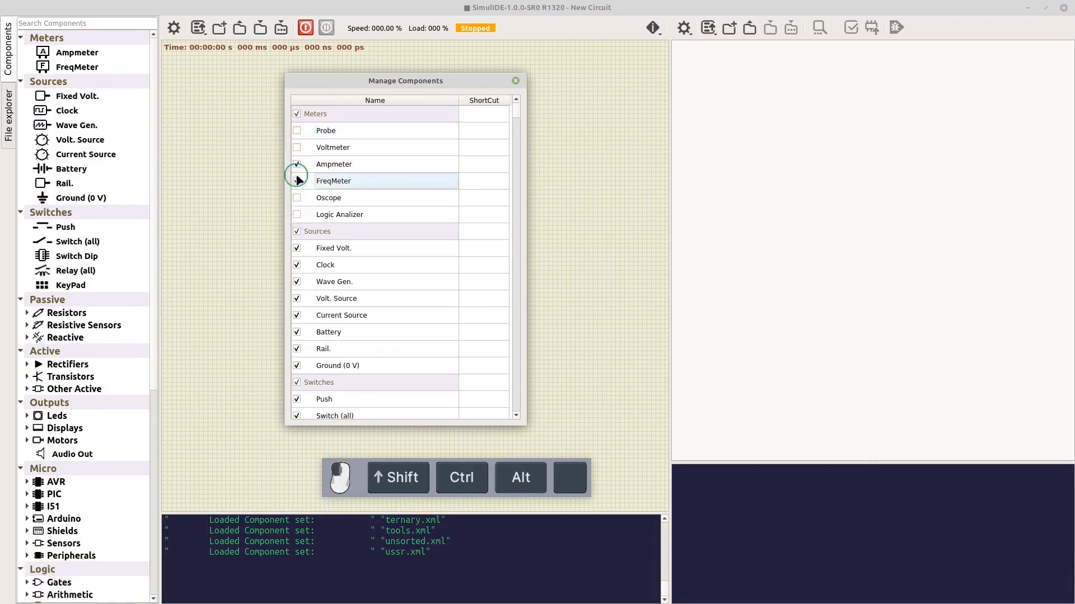
pyautogui.click(295, 184)
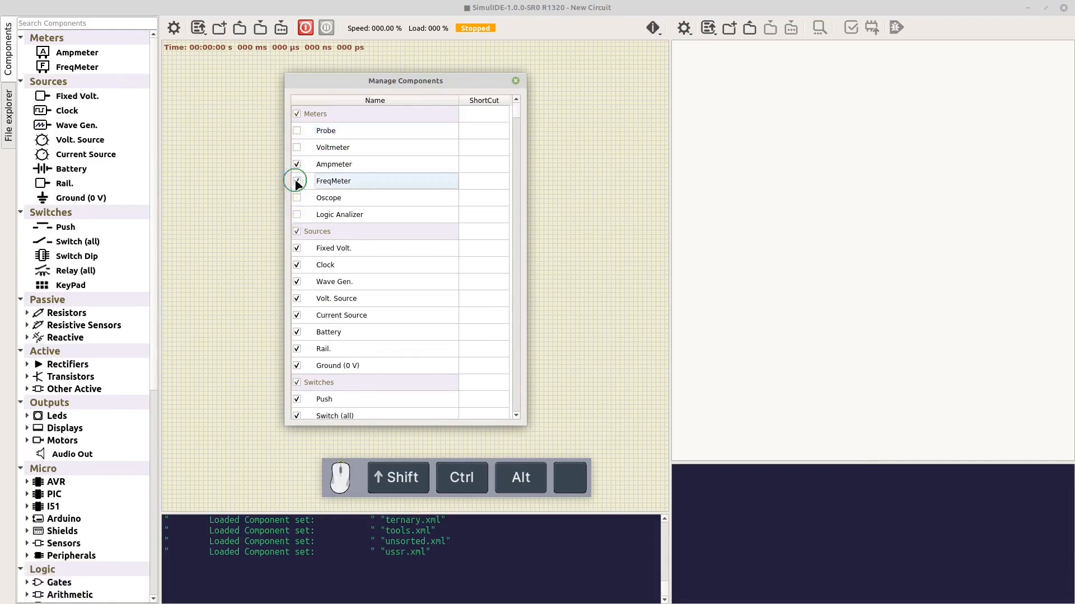
# Show the hidden Logic Analizer, Oscope, Voltmeter and Probe components of the Meters category in the component list again.
pyautogui.click(298, 214)
pyautogui.click(297, 195)
pyautogui.click(297, 181)
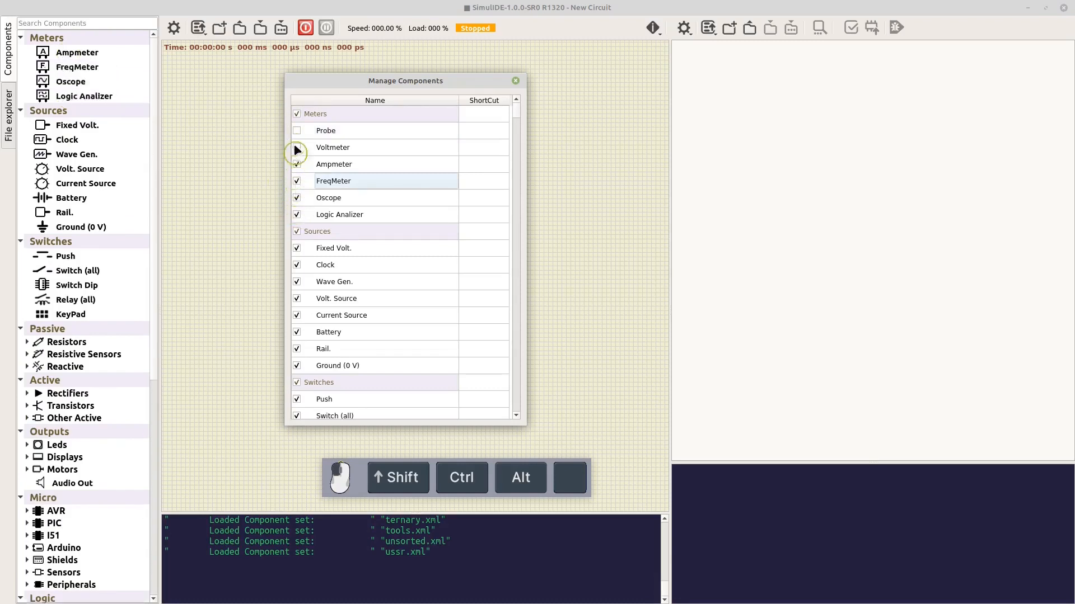
pyautogui.click(296, 147)
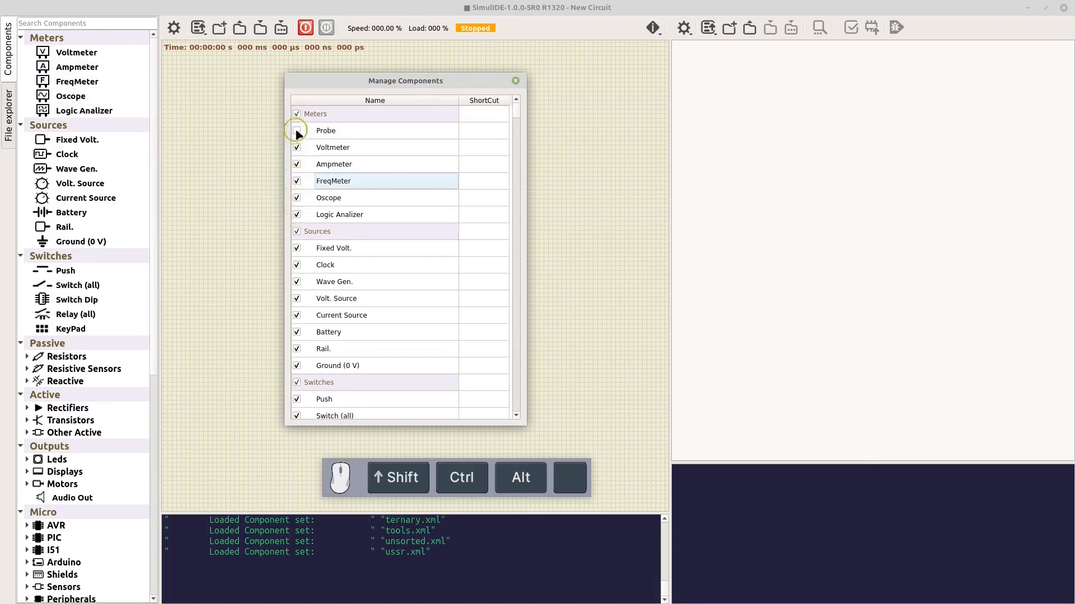
pyautogui.click(297, 131)
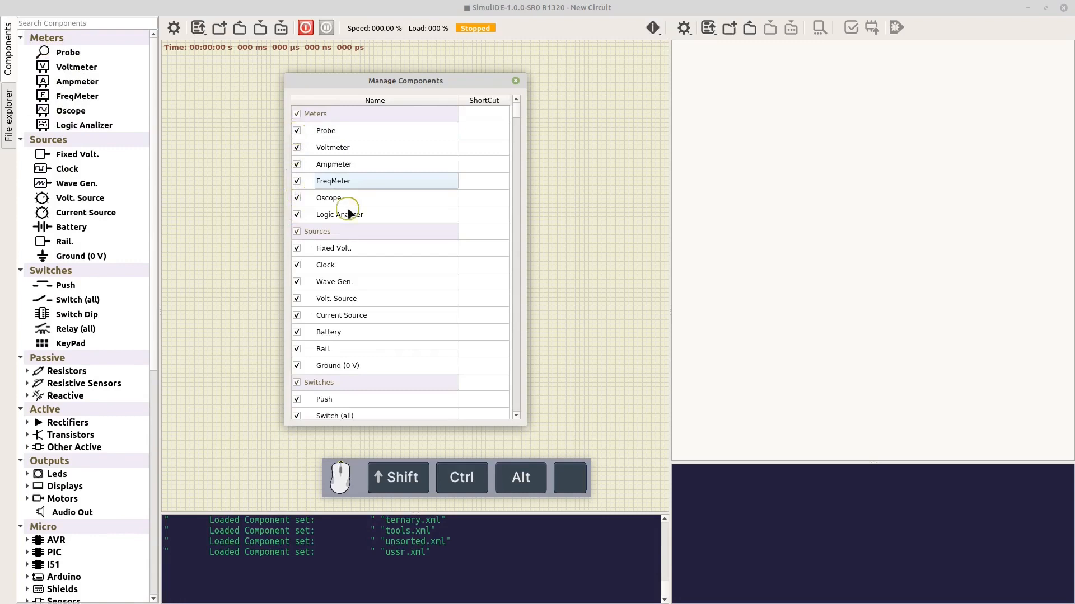
# Expand the Resistors section in the component list, assign the shortcut r to Resistor in Manage Components, and close the dialog.
pyautogui.scroll(-3, 348, 212)
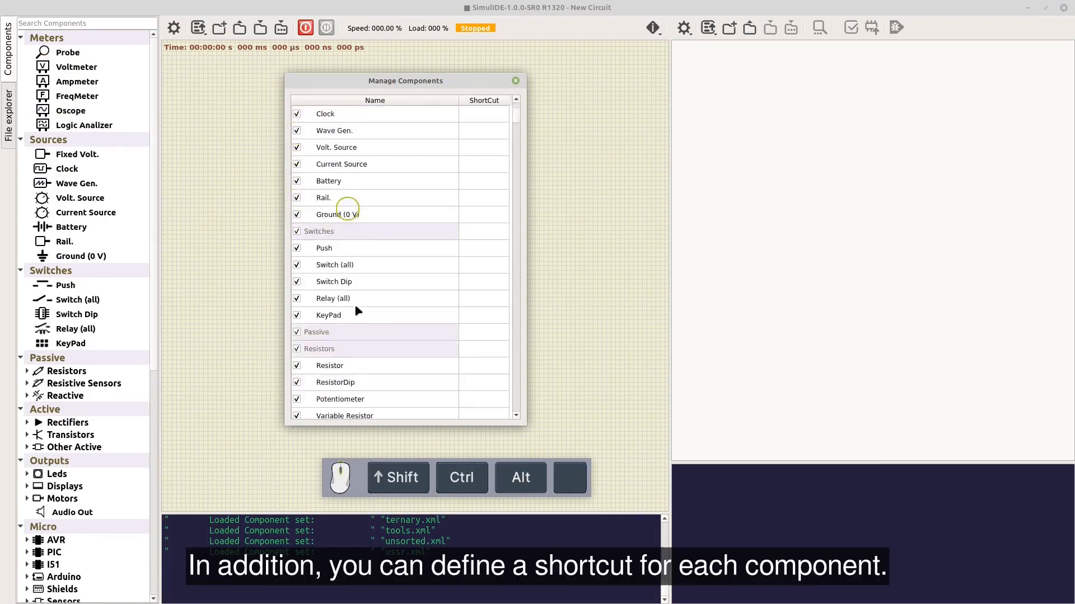
pyautogui.scroll(-1, 347, 331)
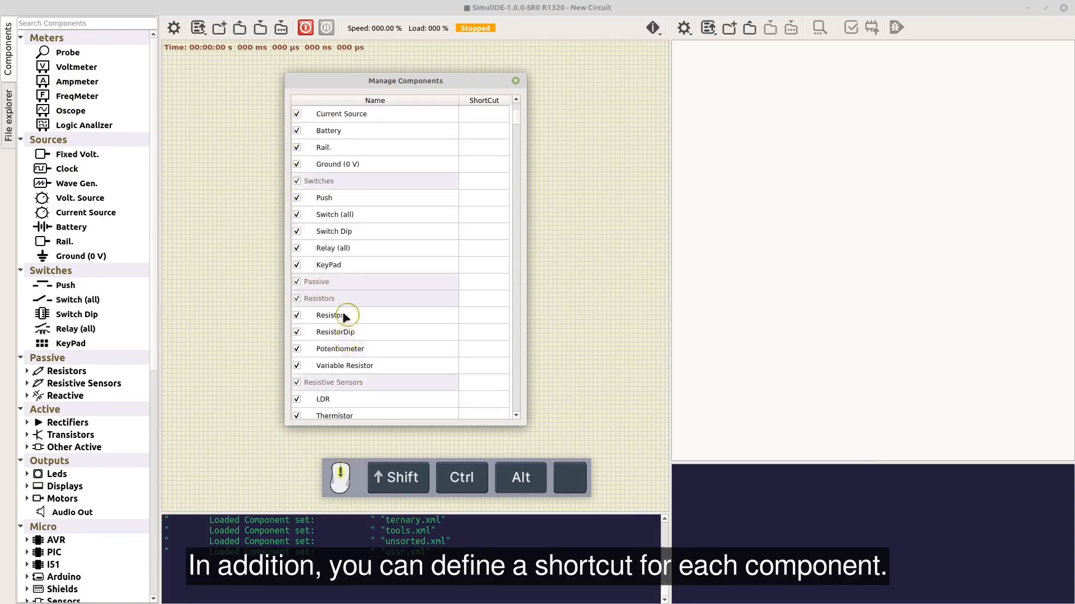
pyautogui.scroll(-1, 101, 408)
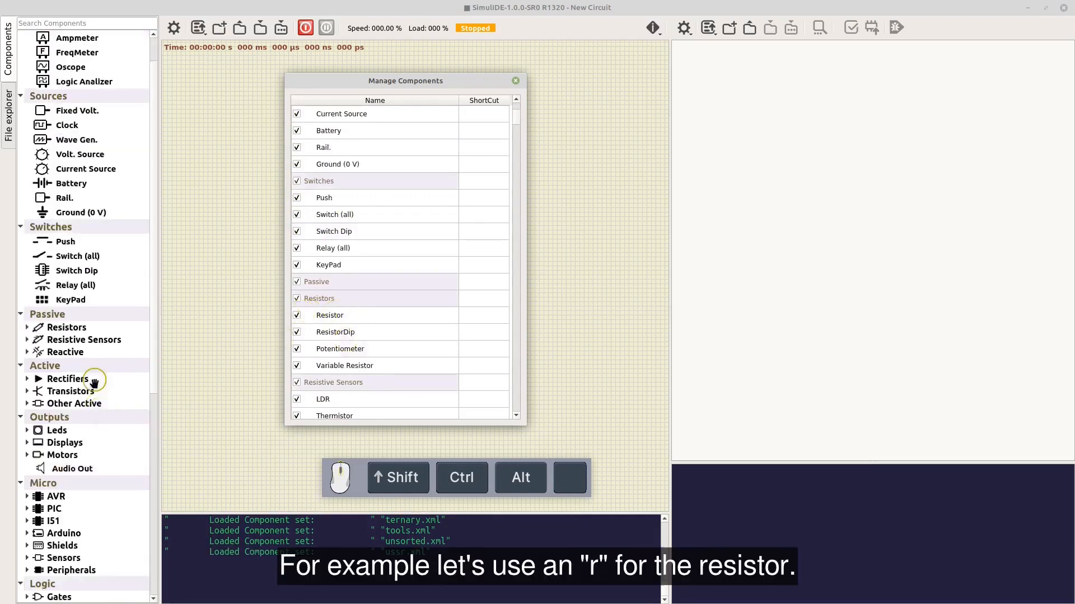
pyautogui.click(26, 328)
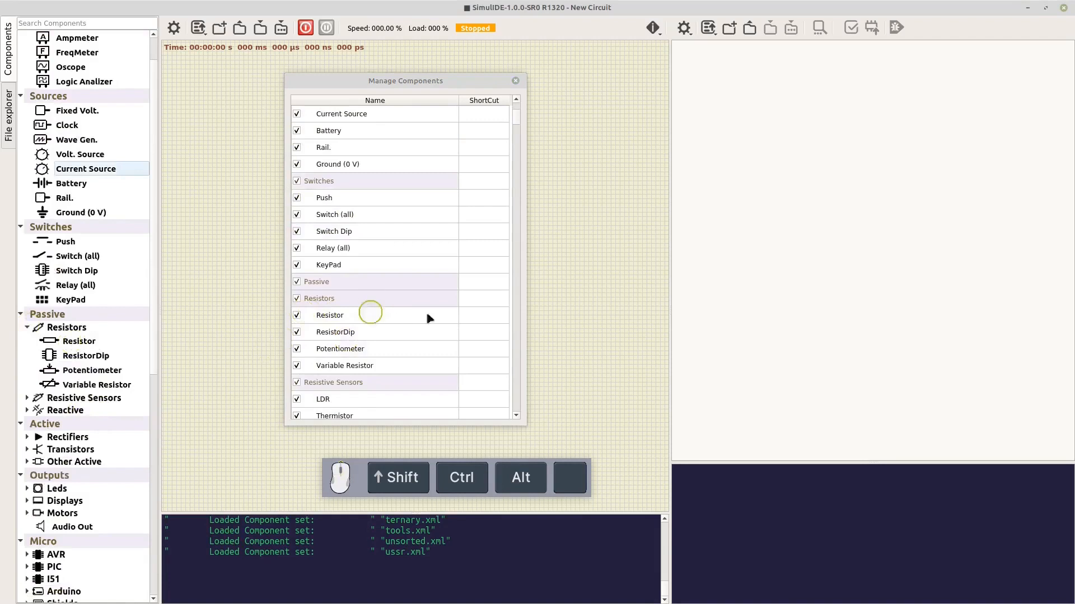
pyautogui.click(476, 317)
pyautogui.doubleClick(475, 317)
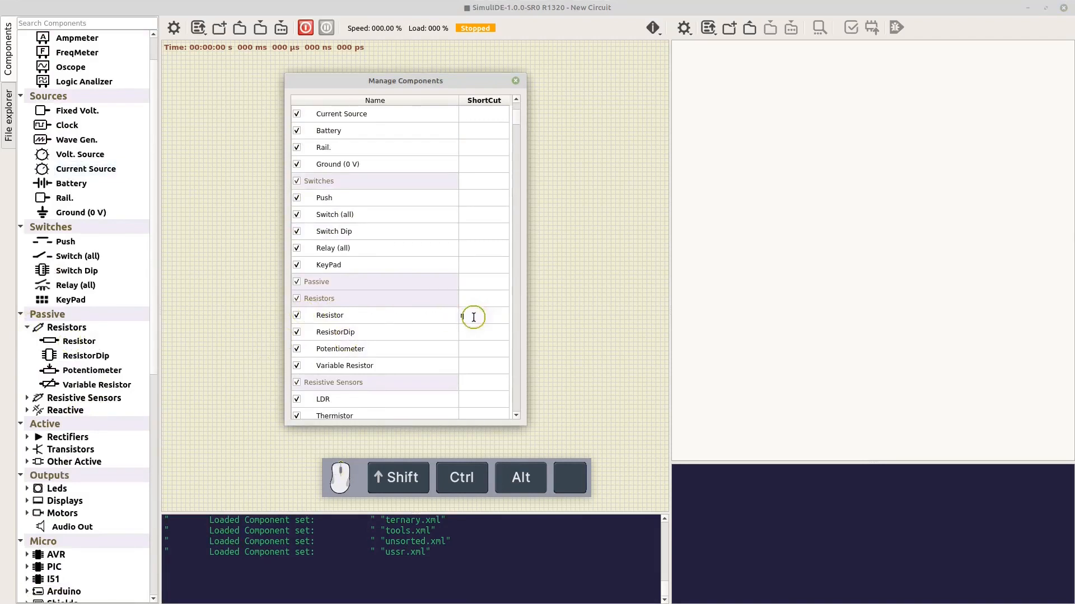
pyautogui.write('r')
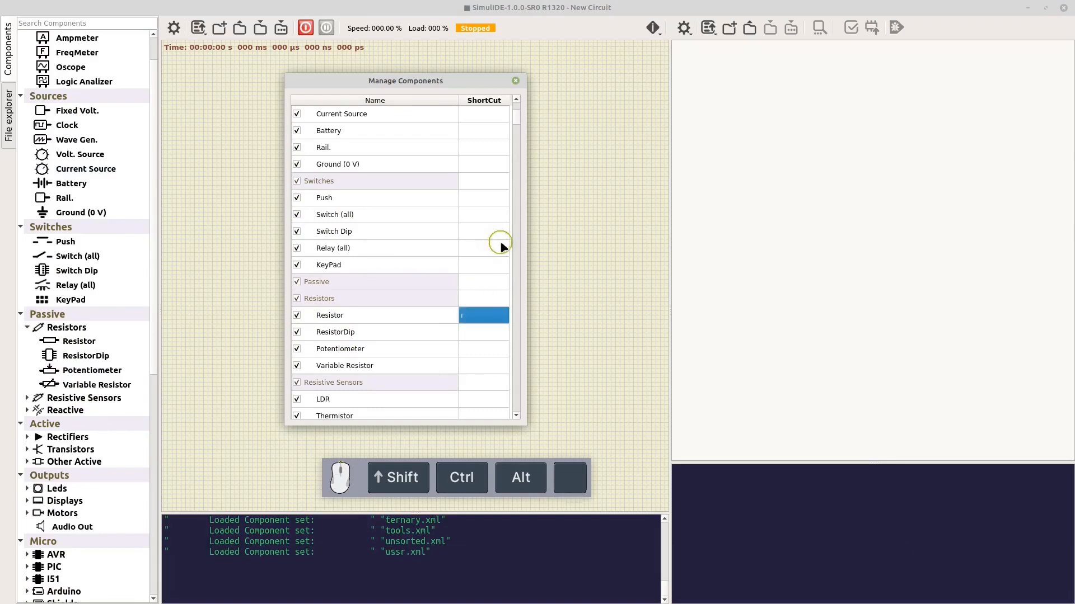
pyautogui.click(514, 82)
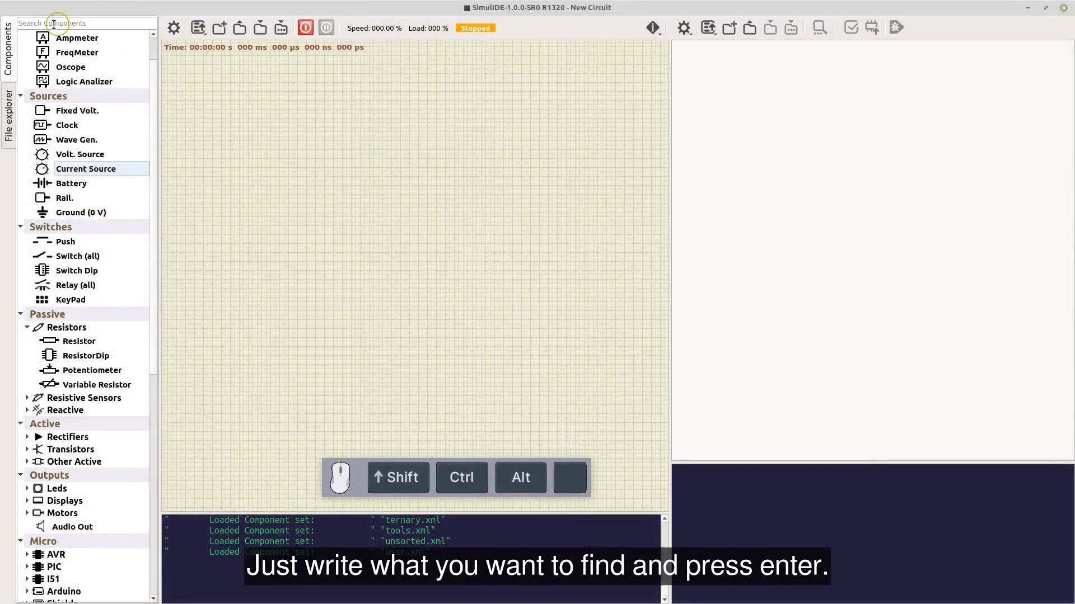
# Search the component list for "resistor".
pyautogui.click(100, 22)
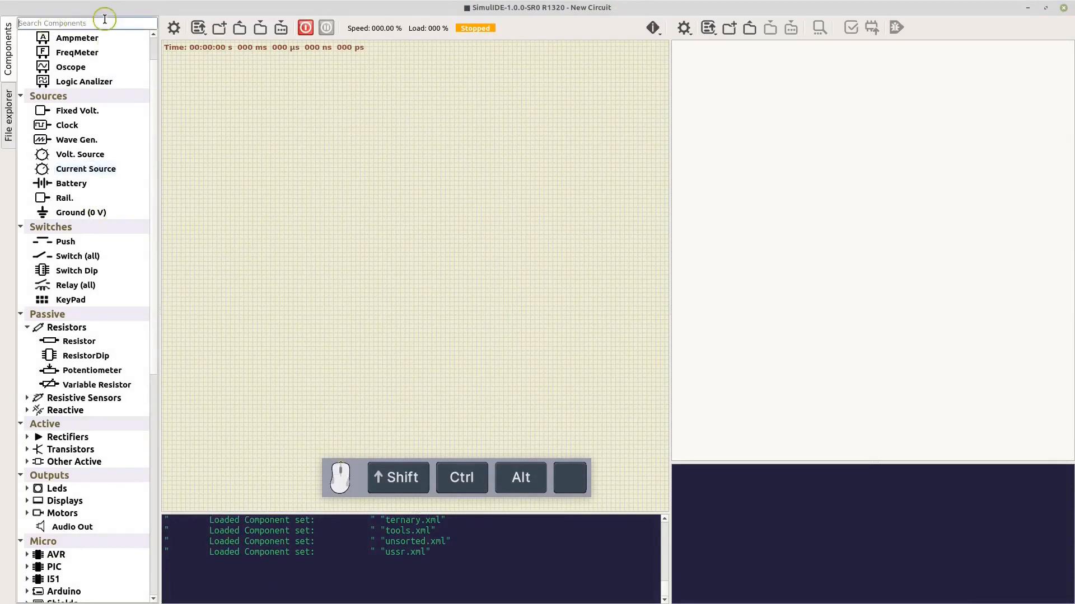
pyautogui.write('resistor')
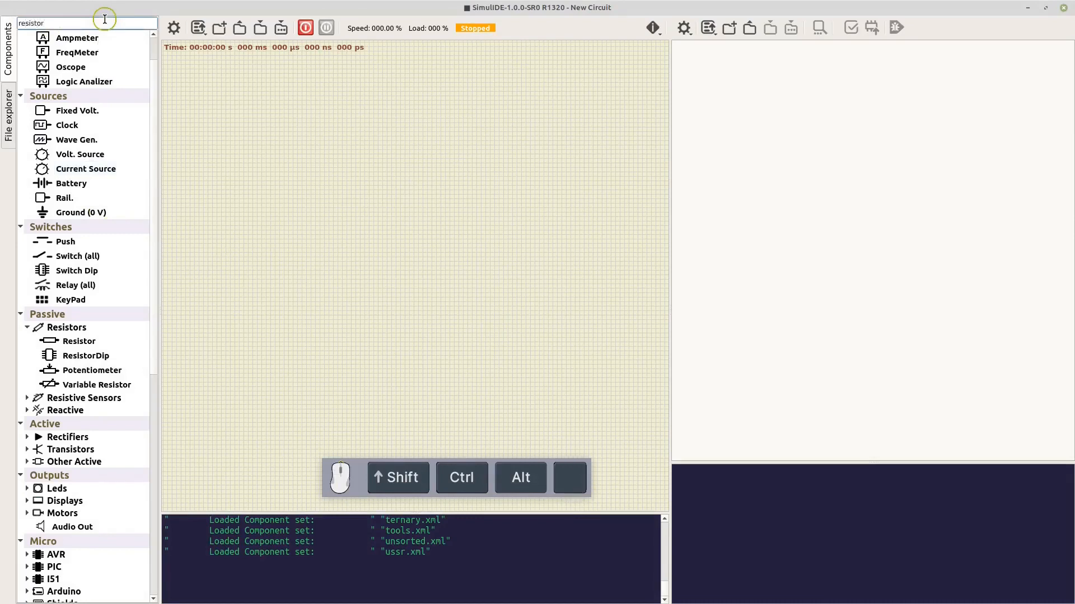
pyautogui.press('Return')
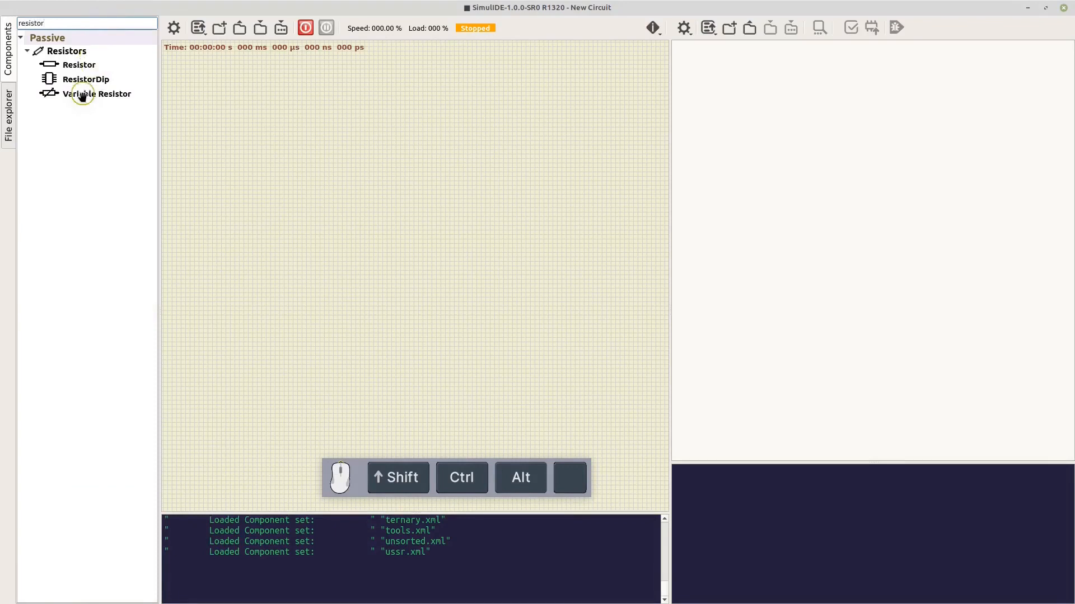
# Replace the component search term with "gate" and run the search.
pyautogui.press('BackSpace')
pyautogui.press('BackSpace')
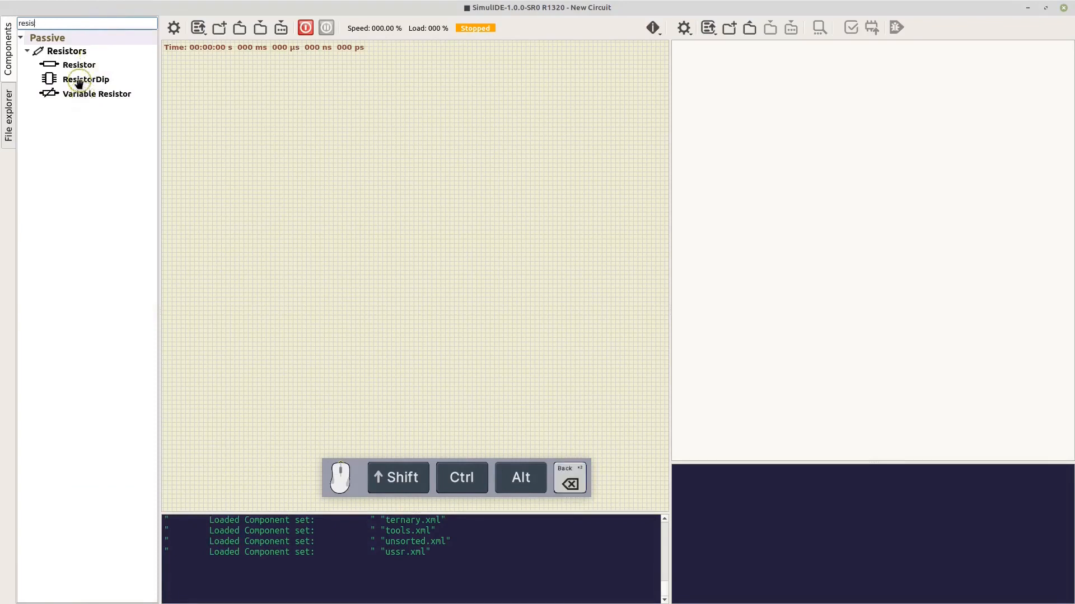
pyautogui.press('BackSpace')
pyautogui.press('BackSpace')
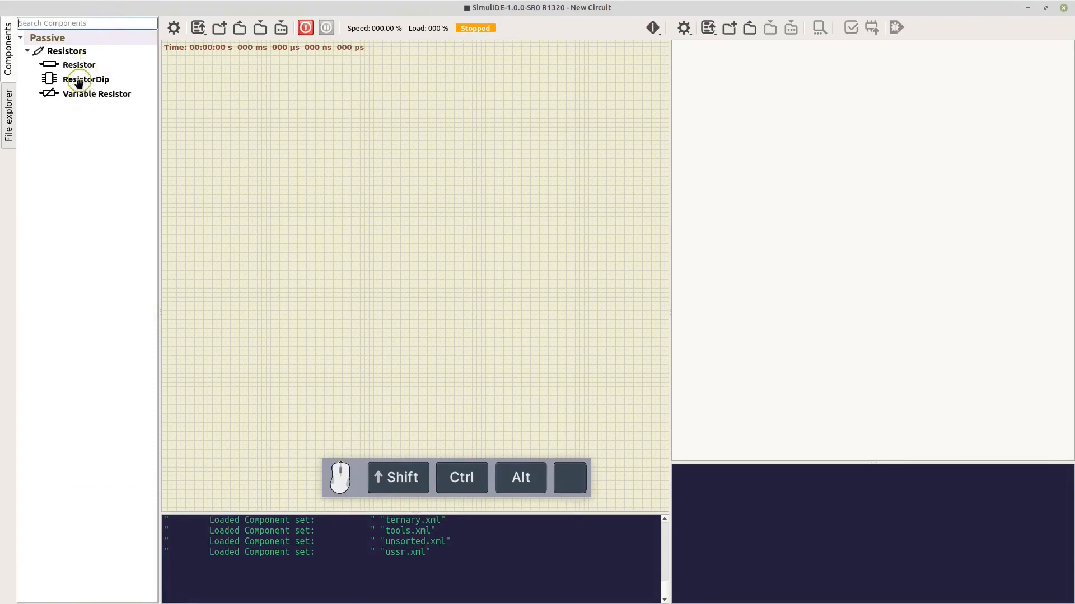
pyautogui.write('gate')
pyautogui.press('Return')
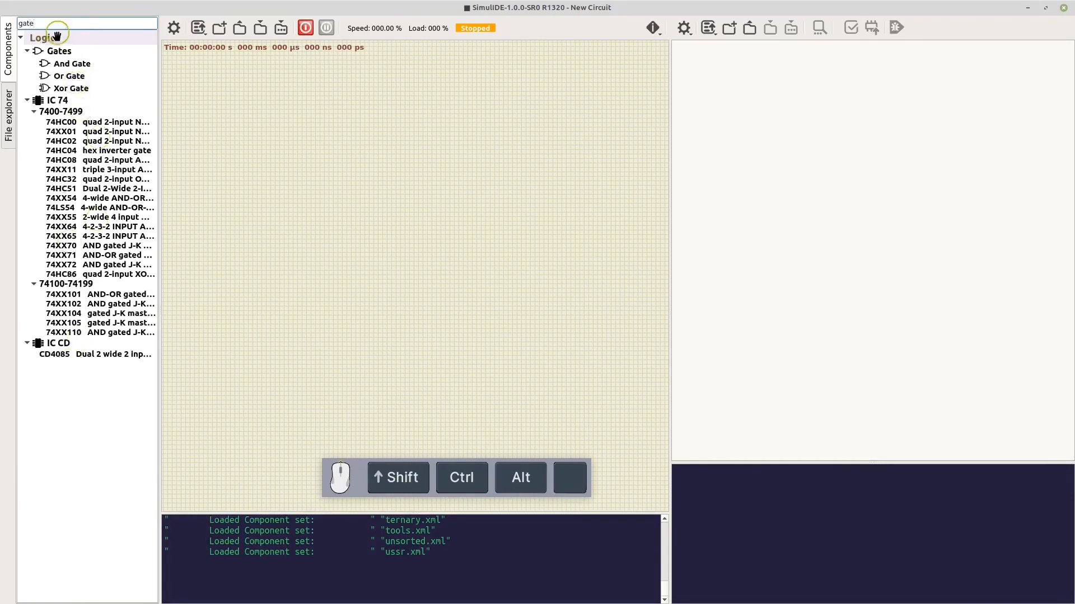
# Clear the component search to return to the complete component list.
pyautogui.moveTo(51, 23); pyautogui.dragTo(20, 23)
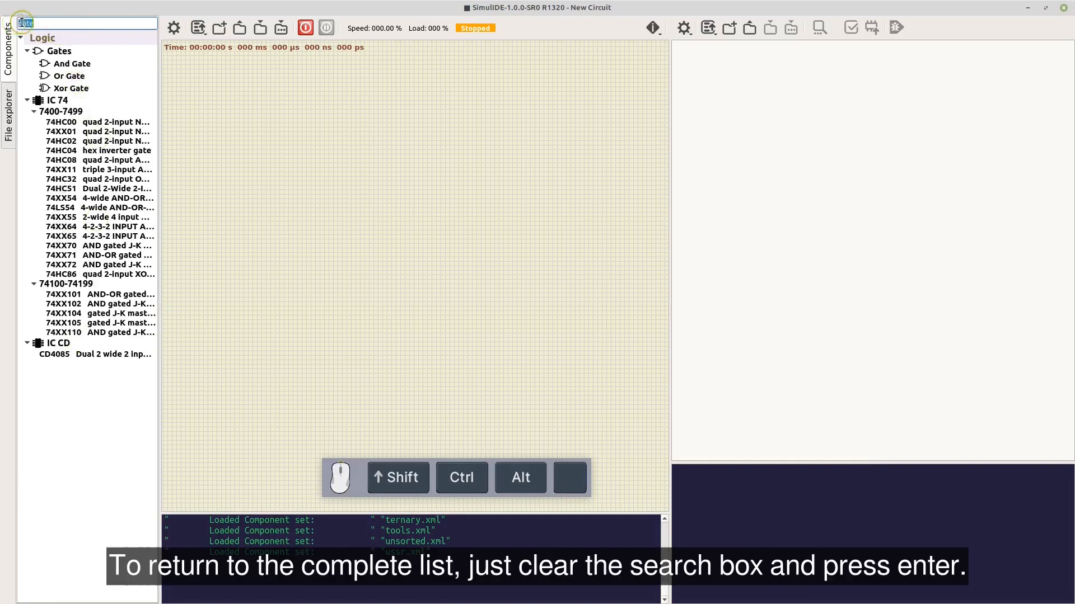
pyautogui.press('BackSpace')
pyautogui.press('Return')
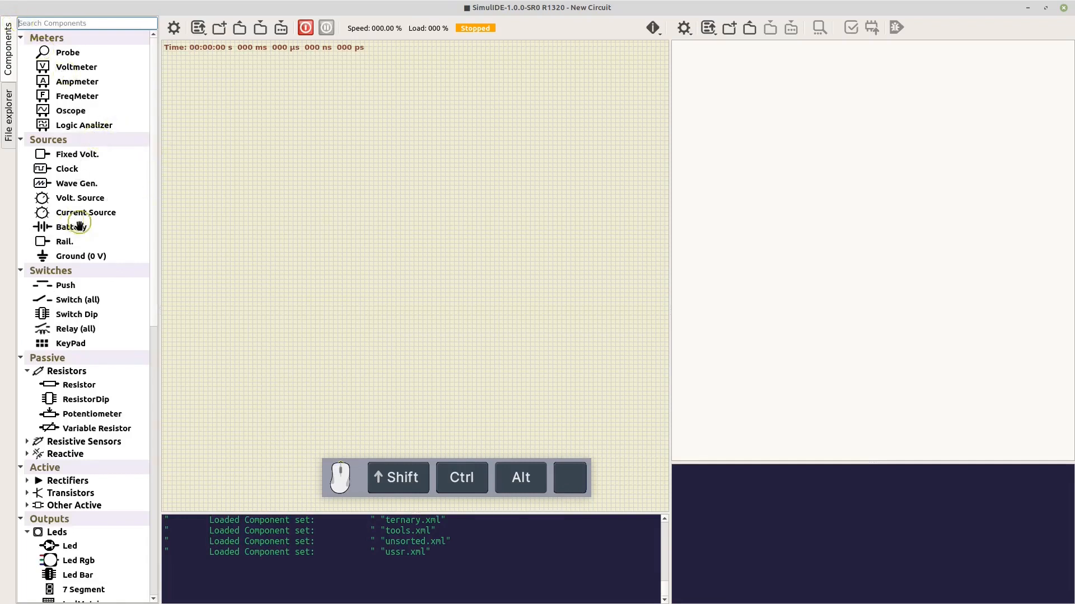
# Place a Fixed Volt. source, a Push switch and a Resistor in a horizontal row on the circuit canvas.
pyautogui.click(66, 155)
pyautogui.moveTo(65, 155); pyautogui.dragTo(261, 195)
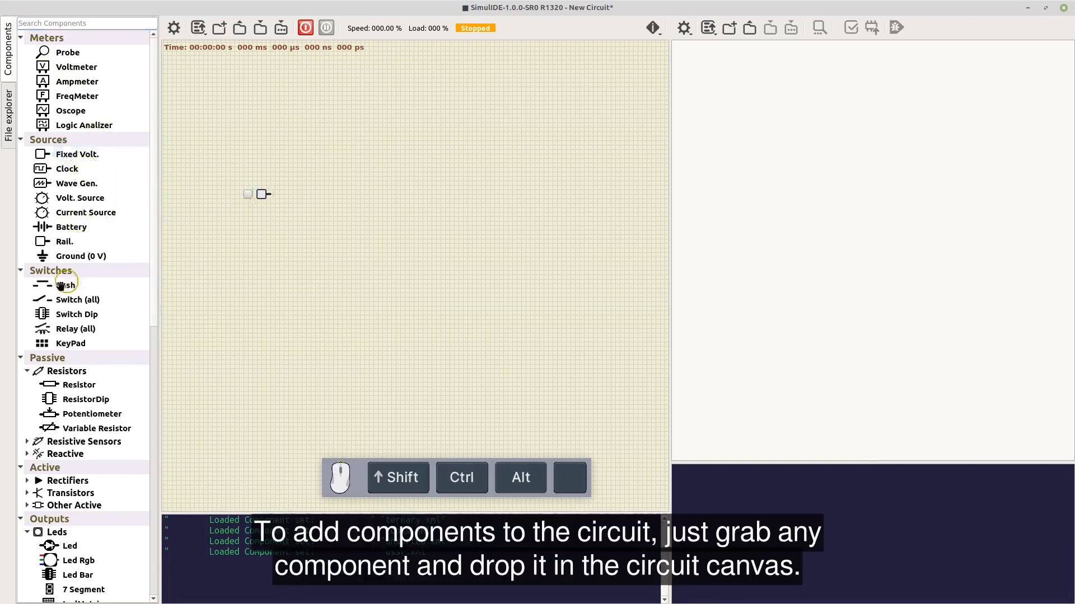
pyautogui.moveTo(65, 285); pyautogui.dragTo(299, 196)
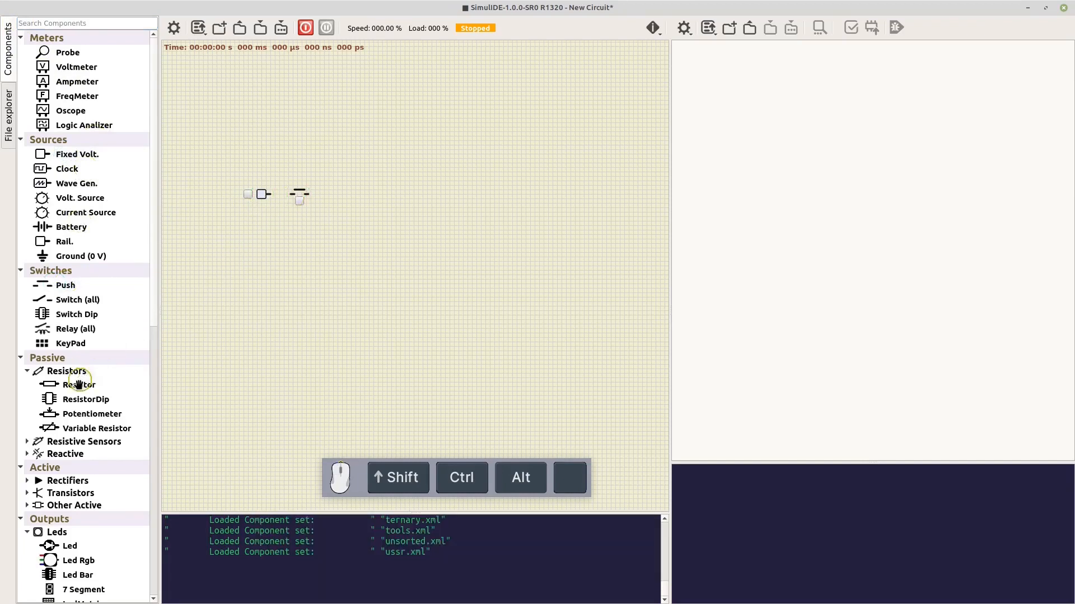
pyautogui.moveTo(79, 385); pyautogui.dragTo(342, 194)
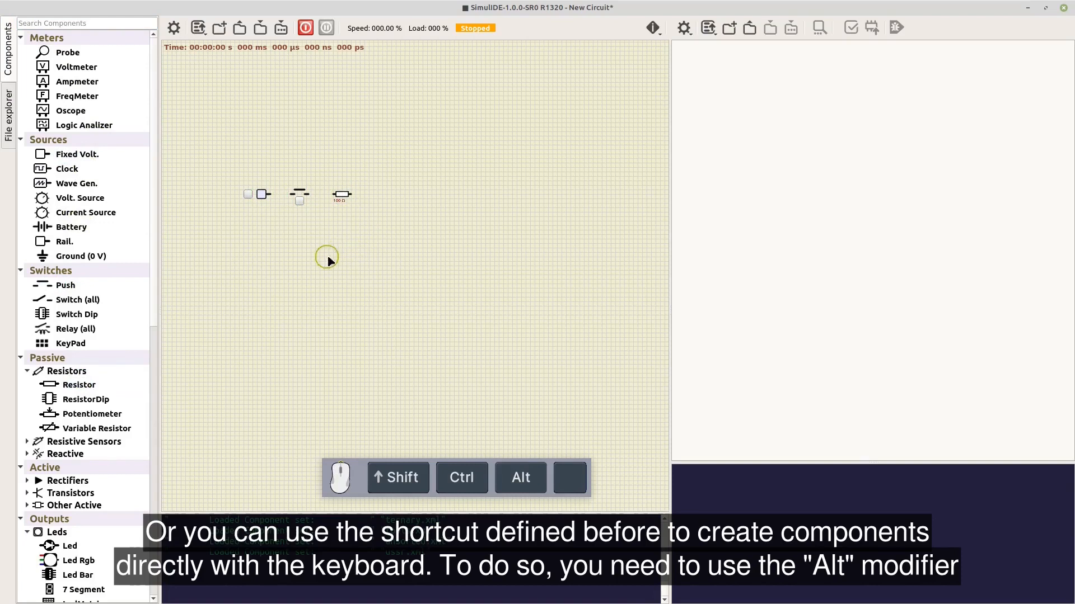
# Scatter seventeen more resistors over the circuit canvas, around and below the existing row of components.
pyautogui.press('alt')
pyautogui.hotkey('alt', 'r')
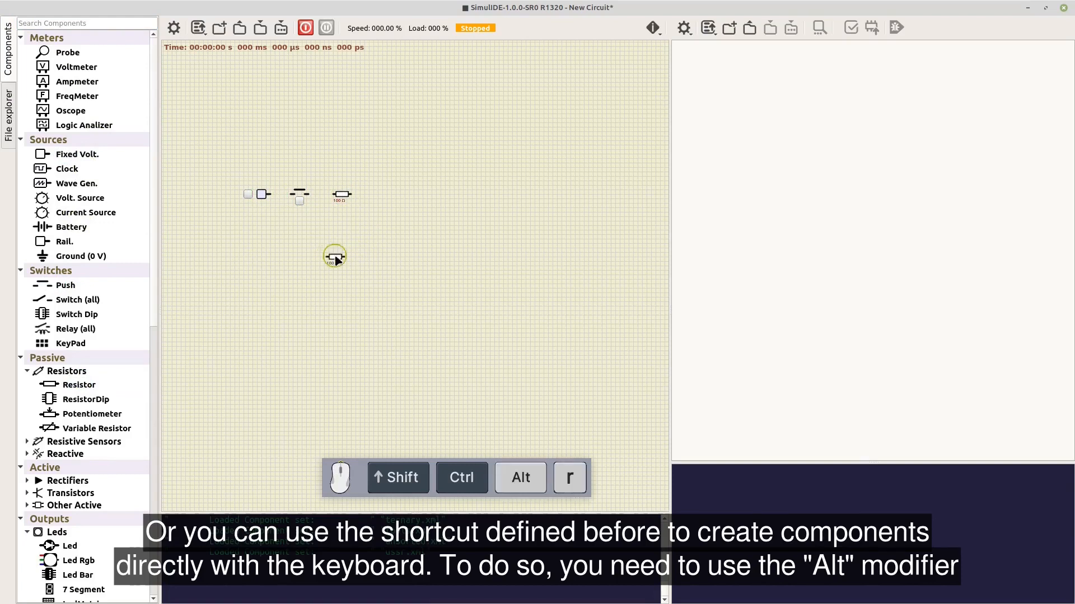
pyautogui.hotkey('alt', 'r')
pyautogui.hotkey('alt', 'r')
pyautogui.hotkey('alt', 'r')
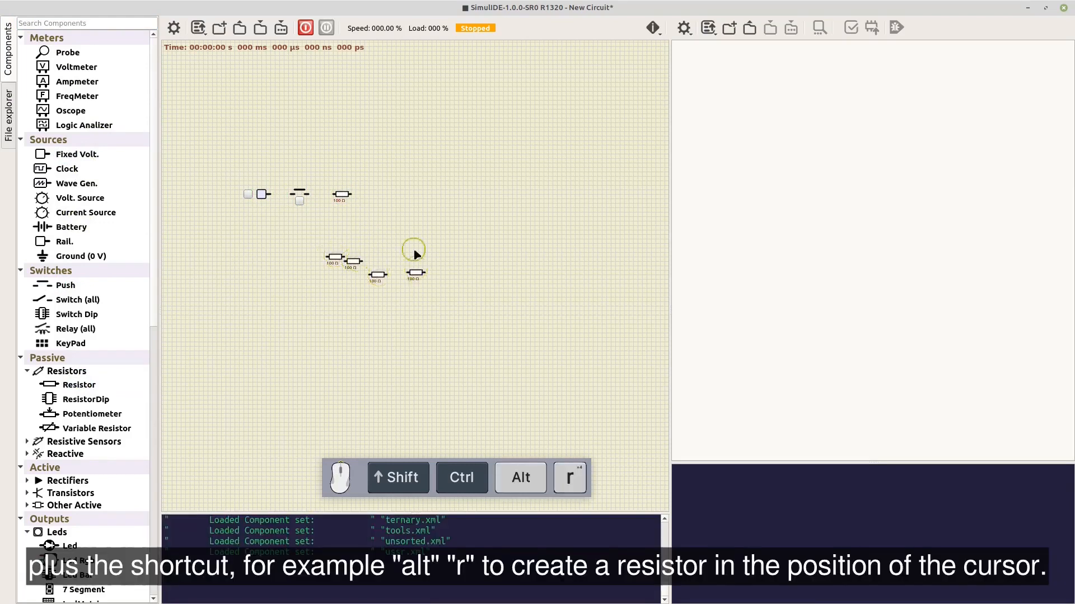
pyautogui.hotkey('alt', 'r')
pyautogui.hotkey('alt', 'r')
pyautogui.hotkey('alt', 'r')
pyautogui.hotkey('alt', 'r')
pyautogui.hotkey('alt', 'r')
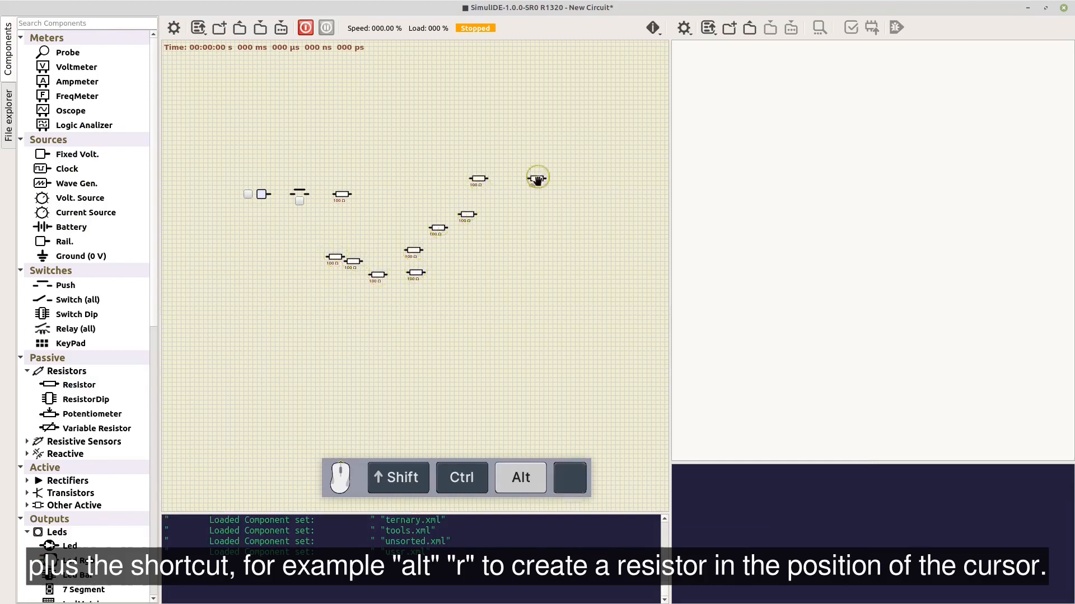
pyautogui.hotkey('alt', 'r')
pyautogui.hotkey('alt', 'r')
pyautogui.hotkey('alt', 'r')
pyautogui.hotkey('alt', 'r')
pyautogui.hotkey('alt', 'r')
pyautogui.hotkey('alt', 'r')
pyautogui.hotkey('alt', 'r')
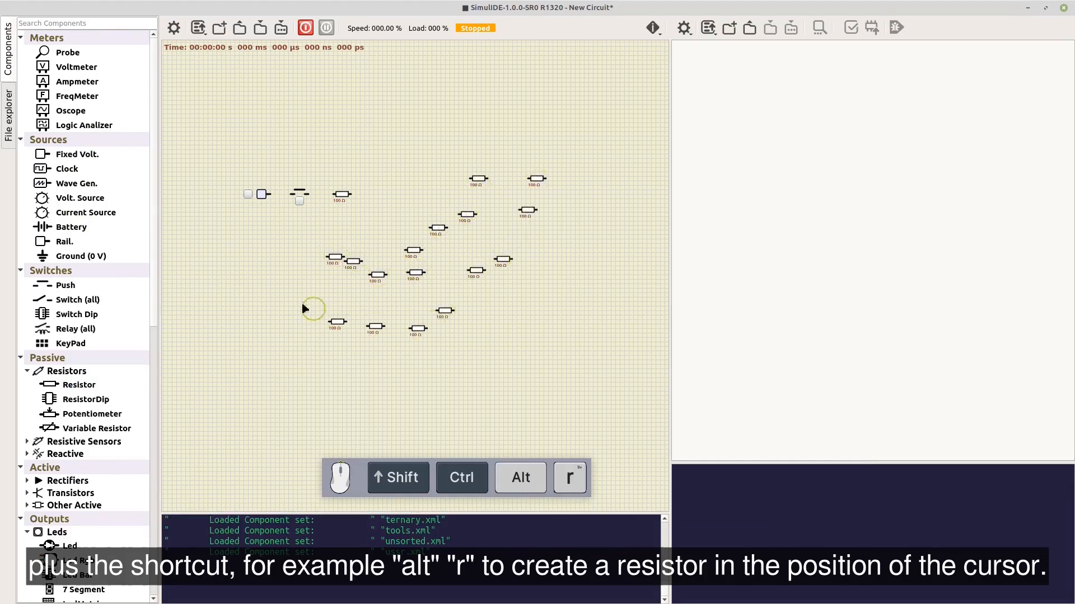
pyautogui.hotkey('alt', 'r')
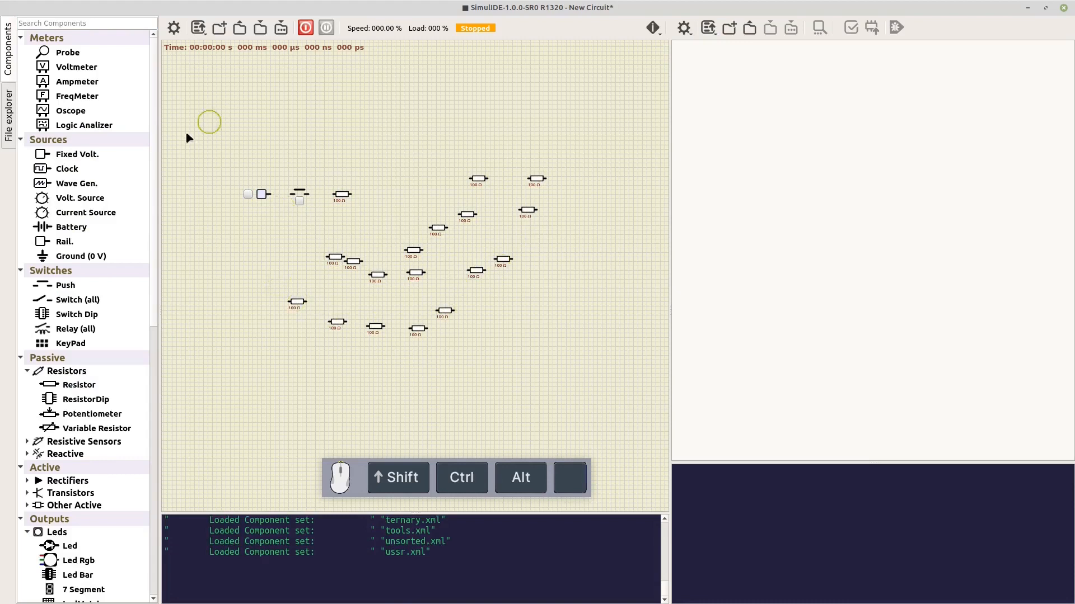
# Select all the components on the circuit canvas and delete them.
pyautogui.moveTo(187, 136); pyautogui.dragTo(613, 383)
pyautogui.press('Delete')
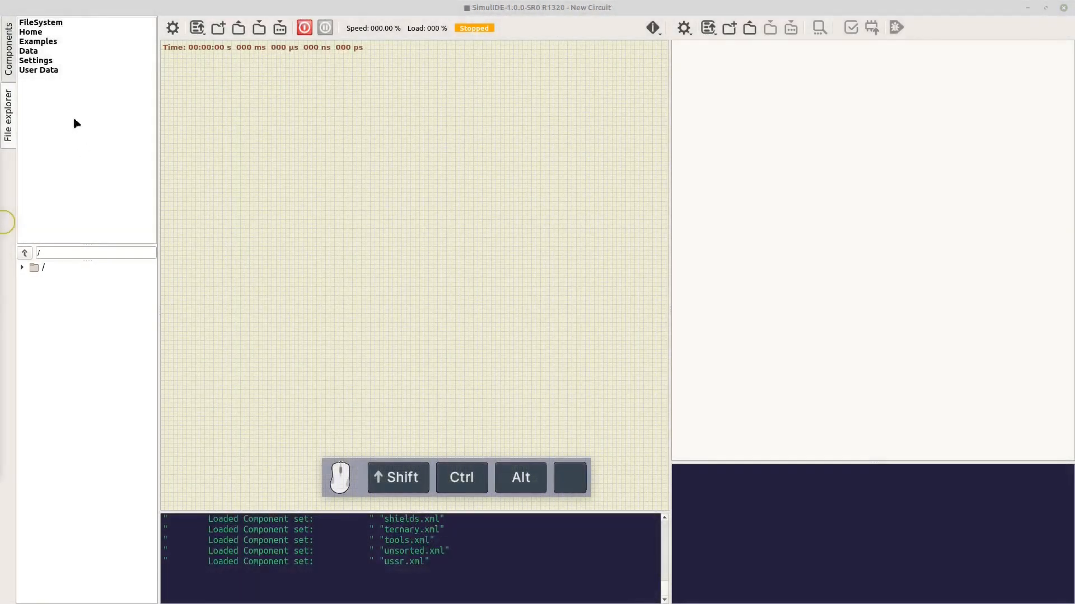
# View the contents of the Examples, Data and Settings bookmarks in the file explorer, one after another.
pyautogui.click(44, 44)
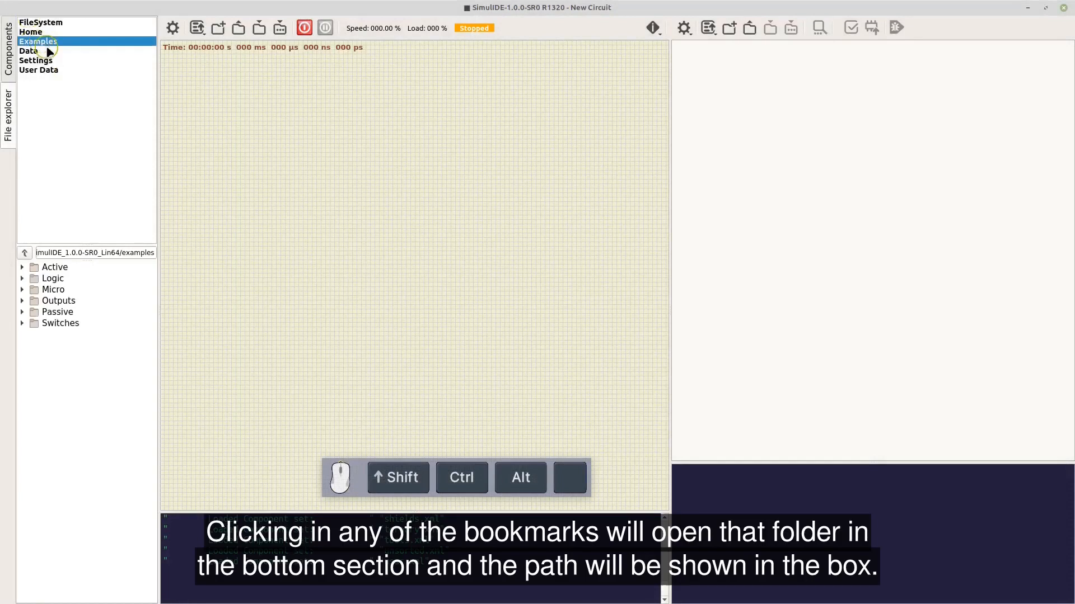
pyautogui.click(45, 52)
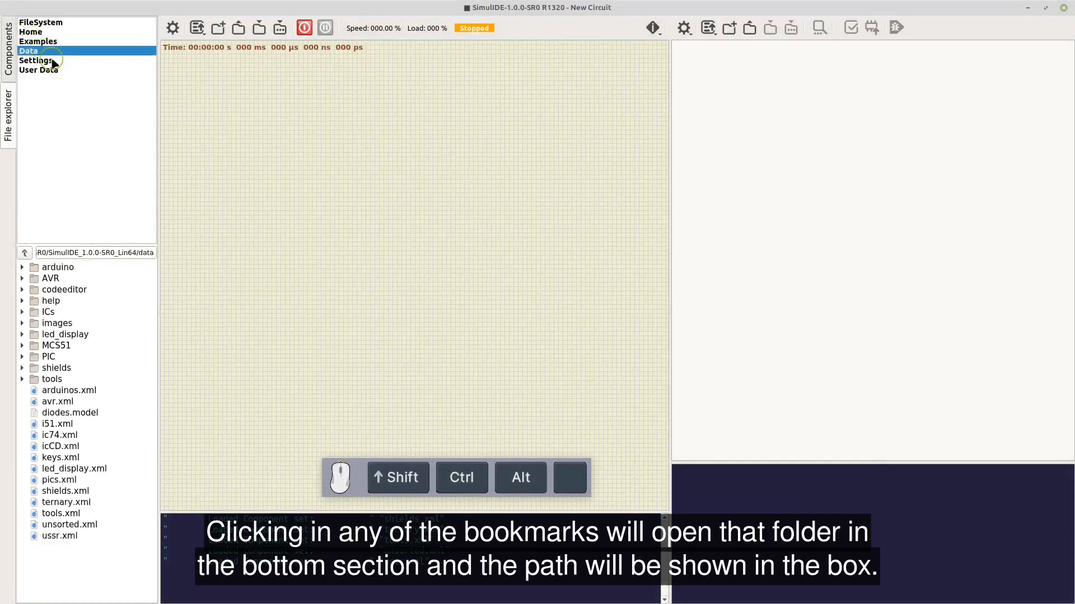
pyautogui.click(54, 62)
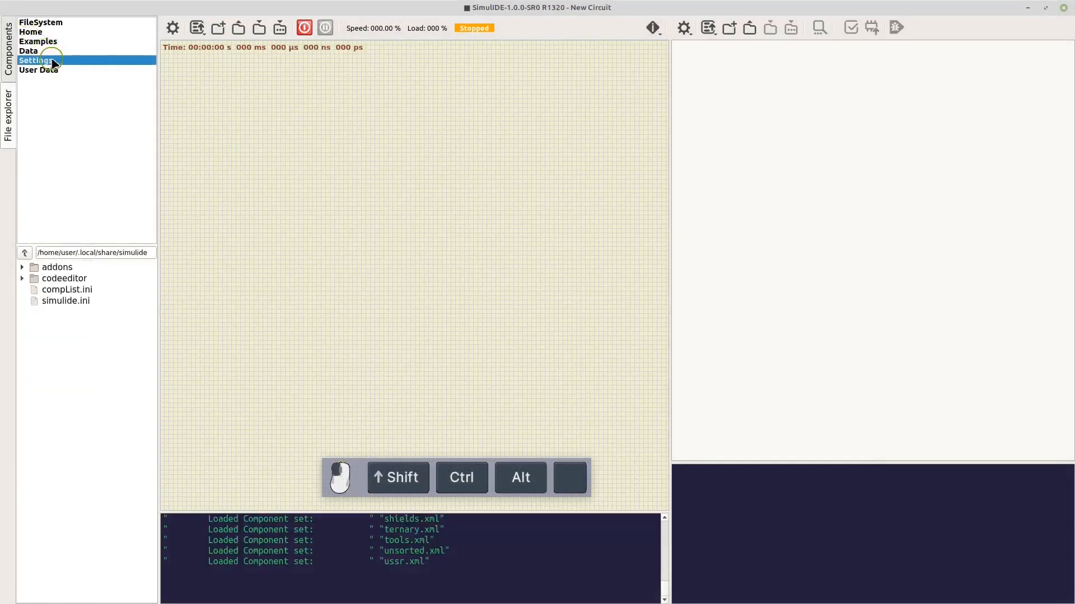
# Replace the file explorer's current path with /home/user/addons to open that folder.
pyautogui.tripleClick(105, 254)
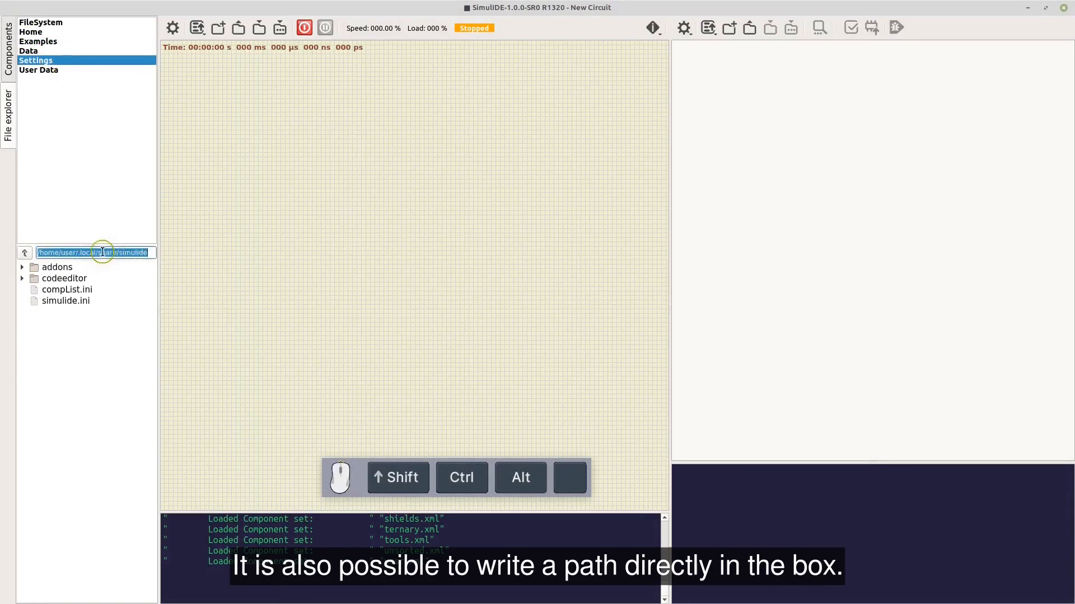
pyautogui.press('BackSpace')
pyautogui.write('/')
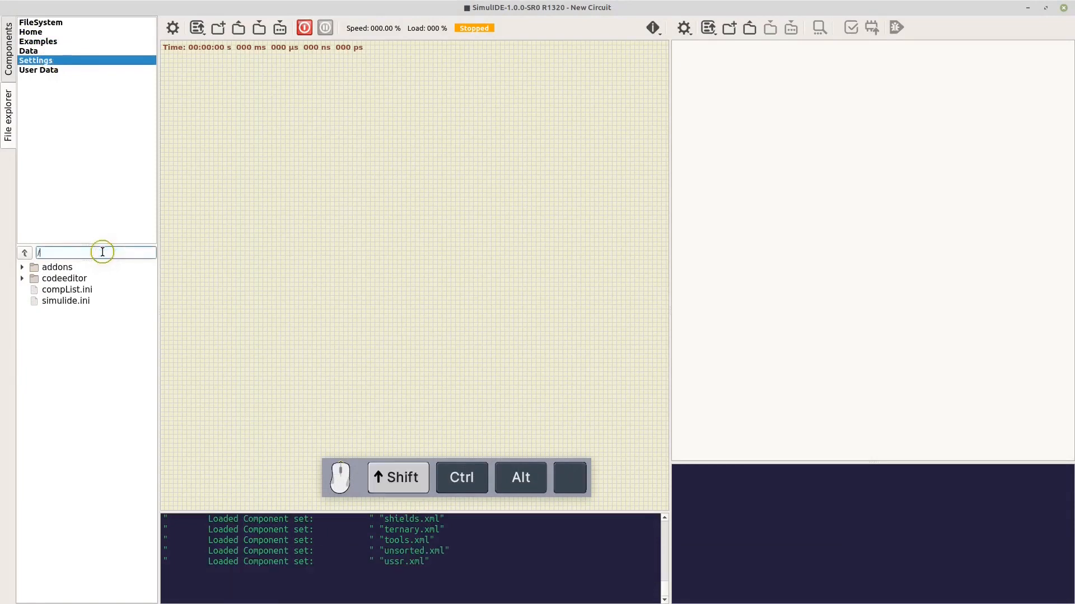
pyautogui.write('home')
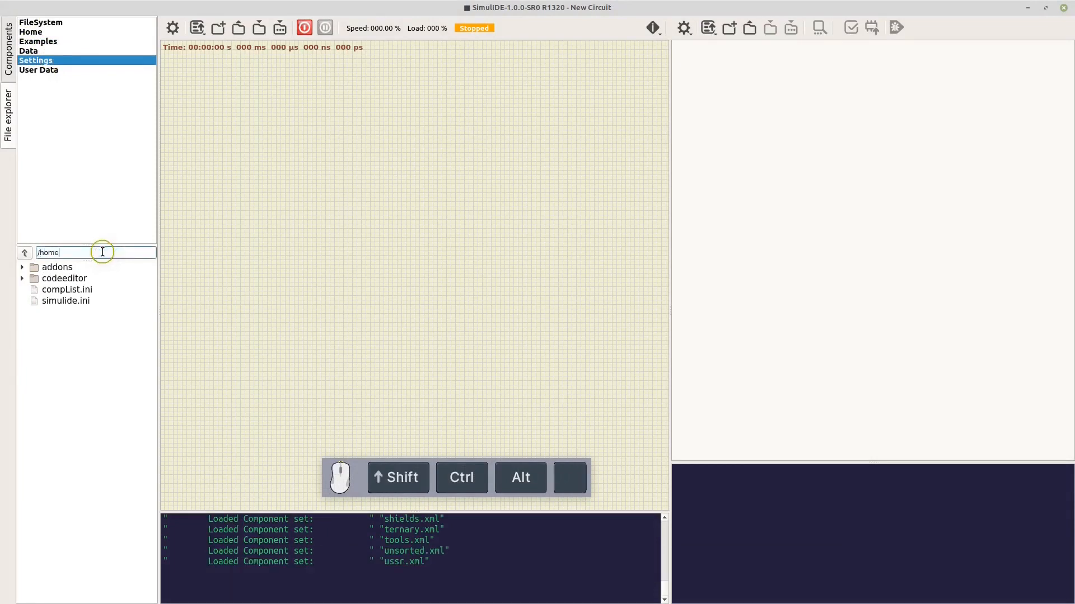
pyautogui.write('/user/')
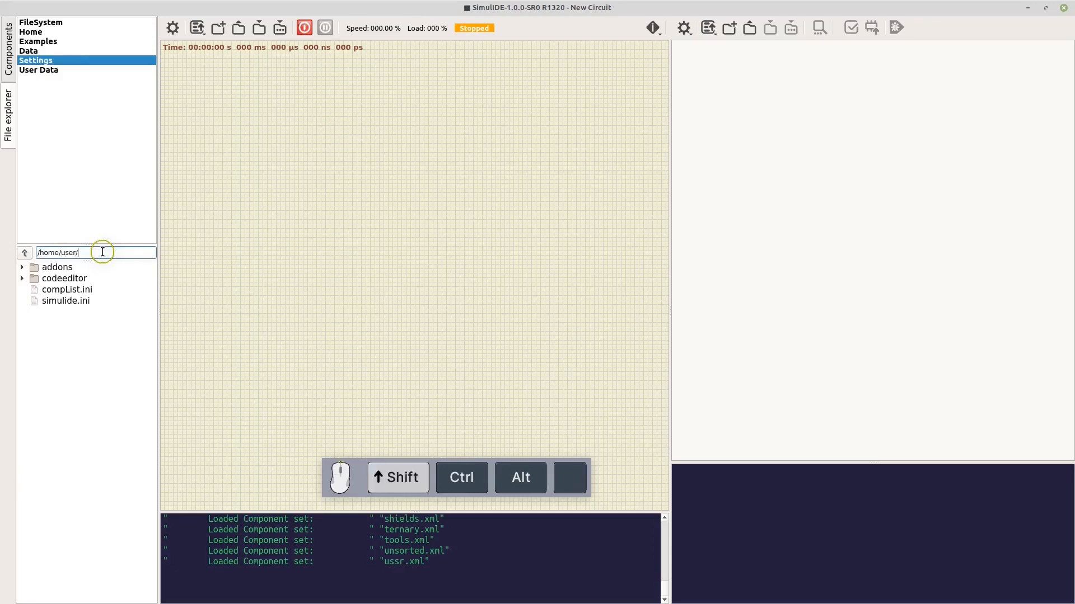
pyautogui.write('addons')
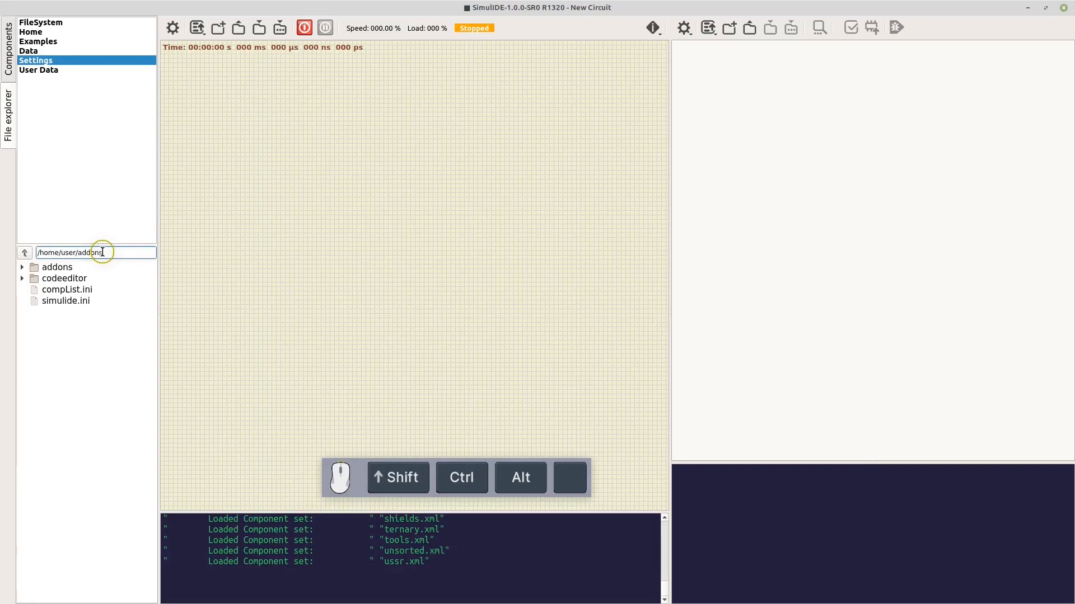
pyautogui.press('Return')
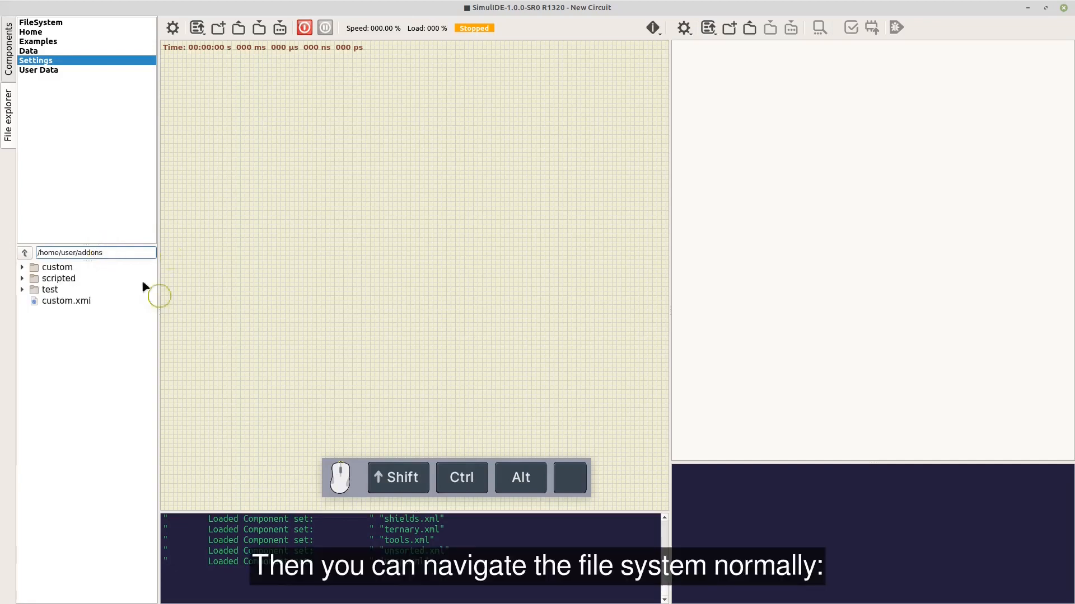
# Browse the addons folder tree by expanding custom, scripted, 74257 and Voltm, collapsing scripted and 74257 again.
pyautogui.click(22, 267)
pyautogui.click(22, 324)
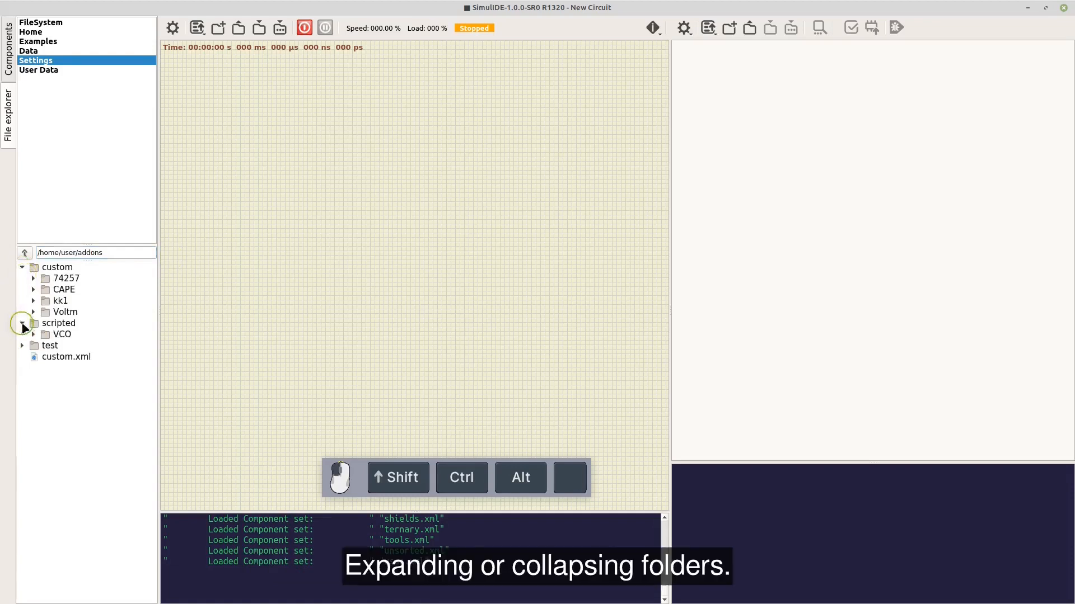
pyautogui.click(22, 323)
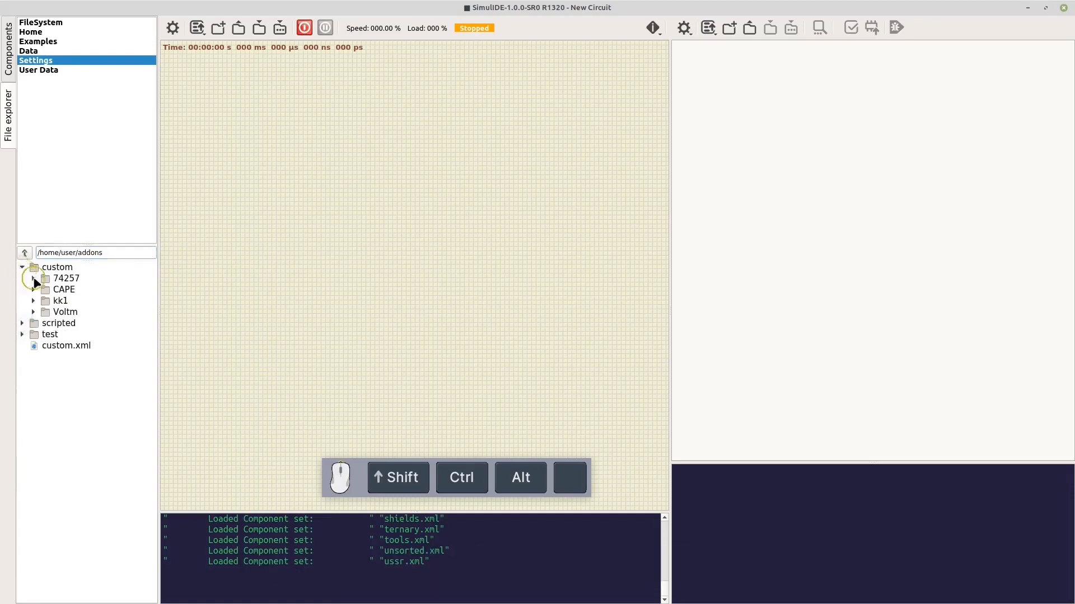
pyautogui.click(33, 279)
pyautogui.click(33, 279)
pyautogui.click(33, 312)
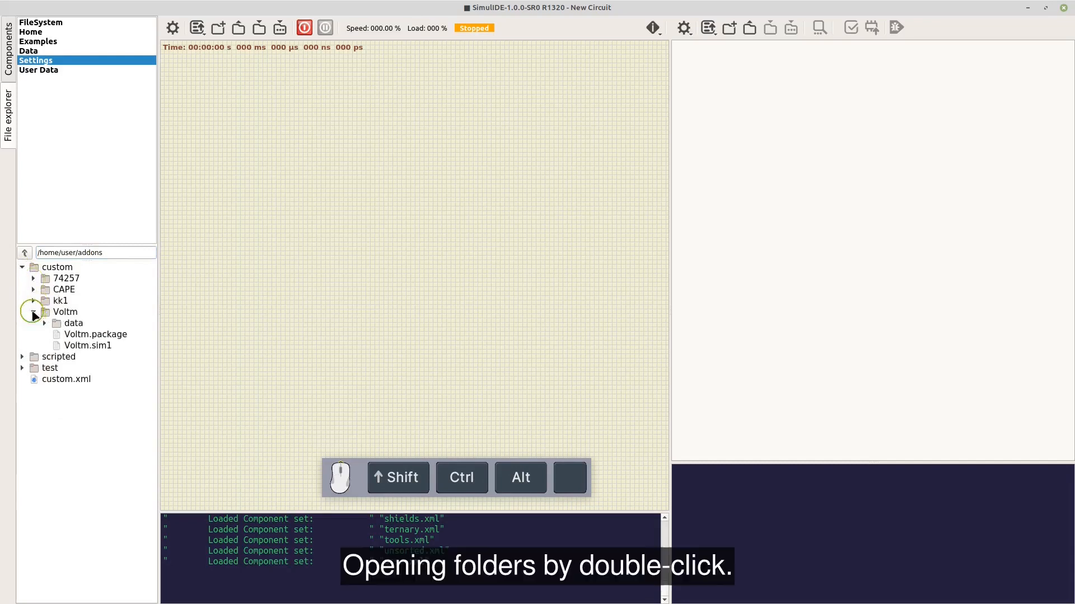
# Open the Voltm folder, check its data subfolder, and go back up two levels to addons.
pyautogui.doubleClick(65, 314)
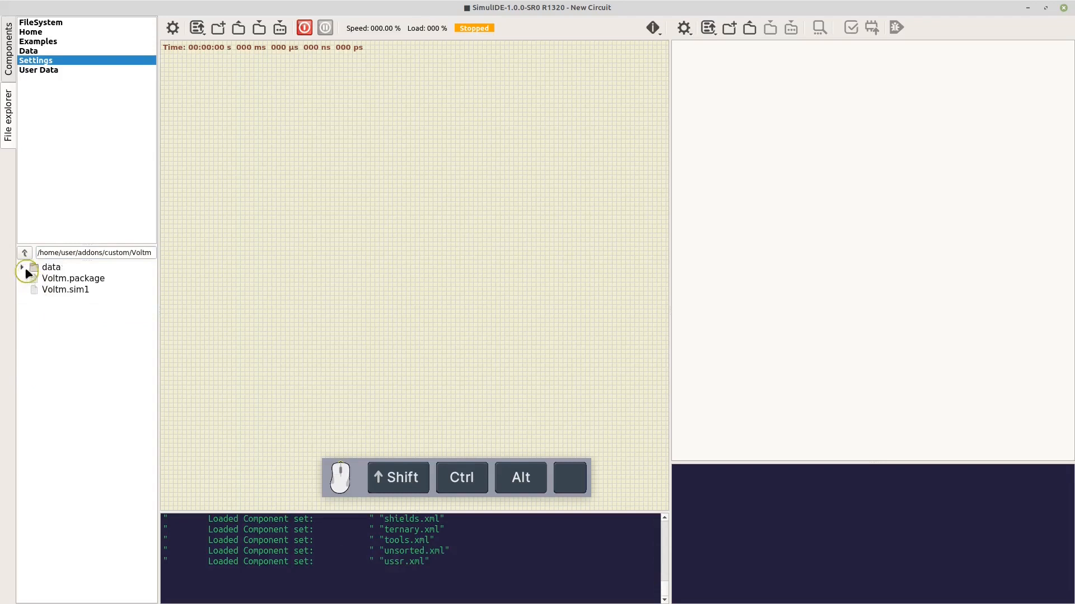
pyautogui.click(21, 269)
pyautogui.click(21, 268)
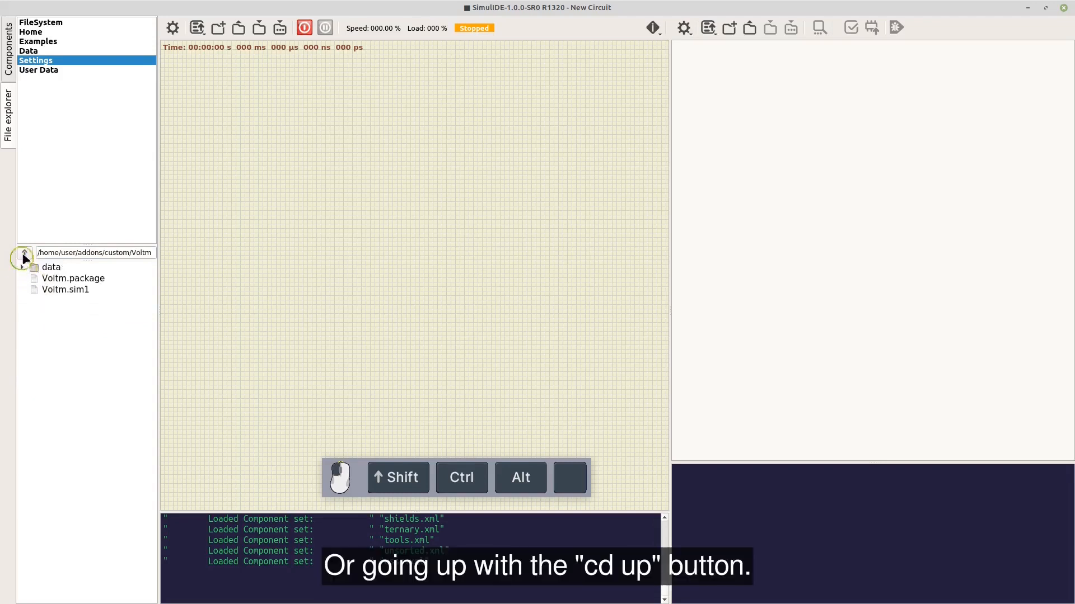
pyautogui.click(25, 253)
pyautogui.click(25, 253)
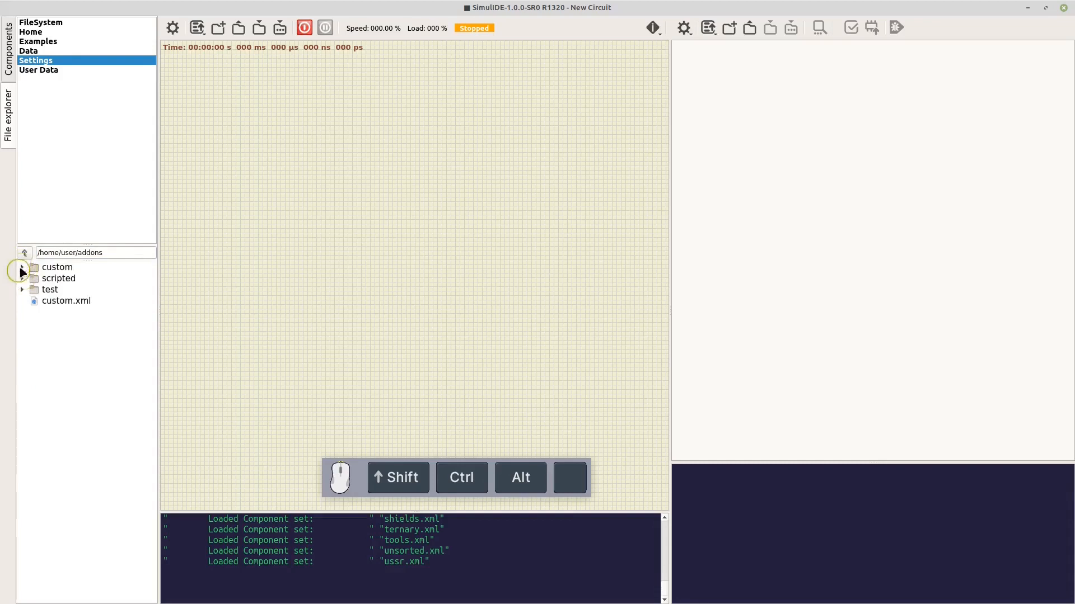
# Expand the custom folder and add bookmarks for its 74257 and Voltm subfolders.
pyautogui.click(22, 269)
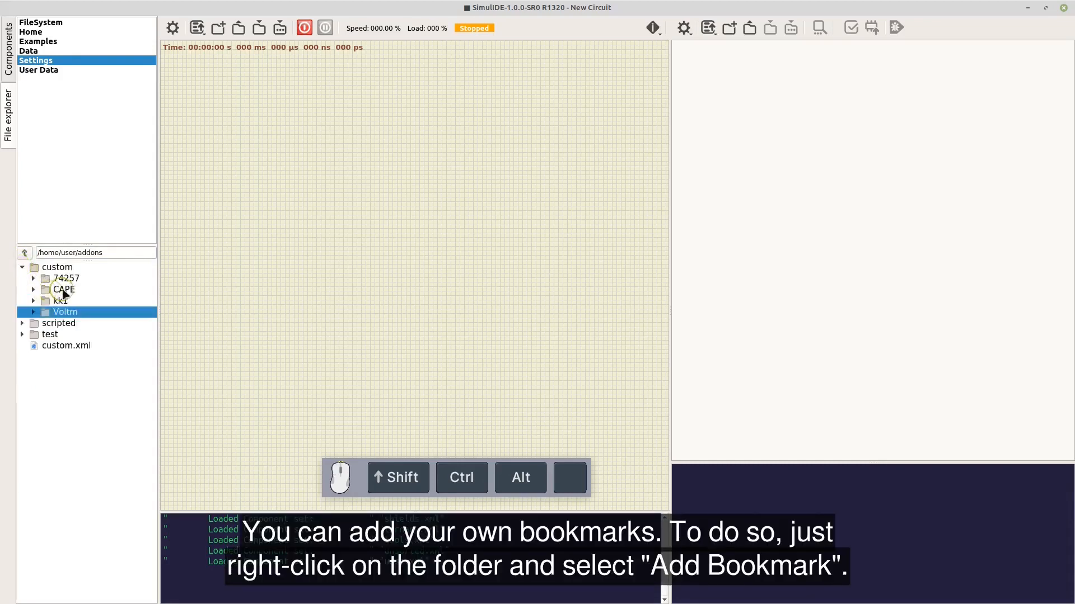
pyautogui.rightClick(101, 280)
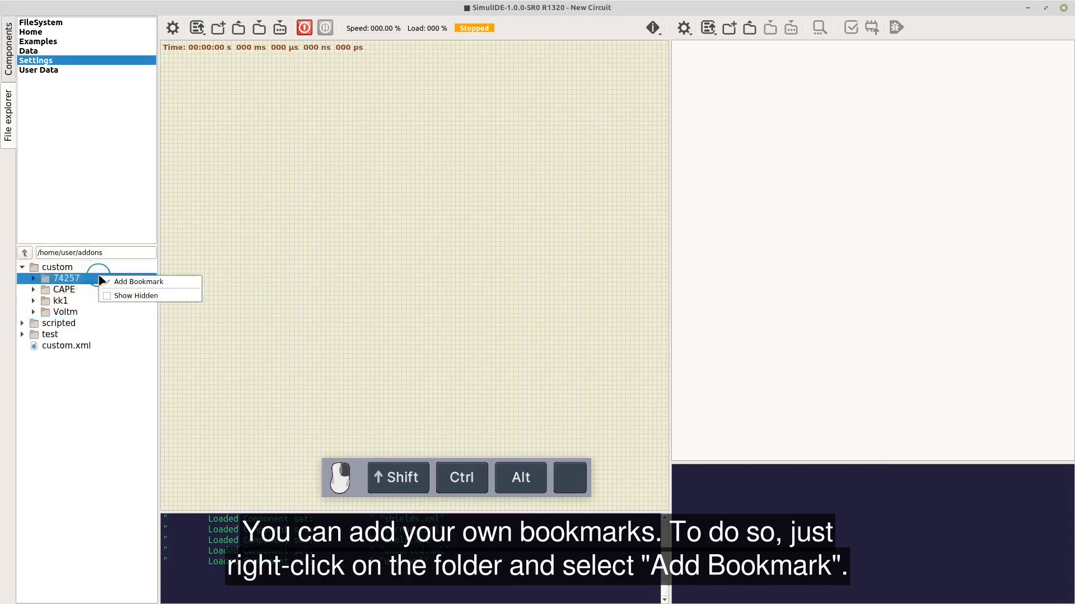
pyautogui.click(143, 285)
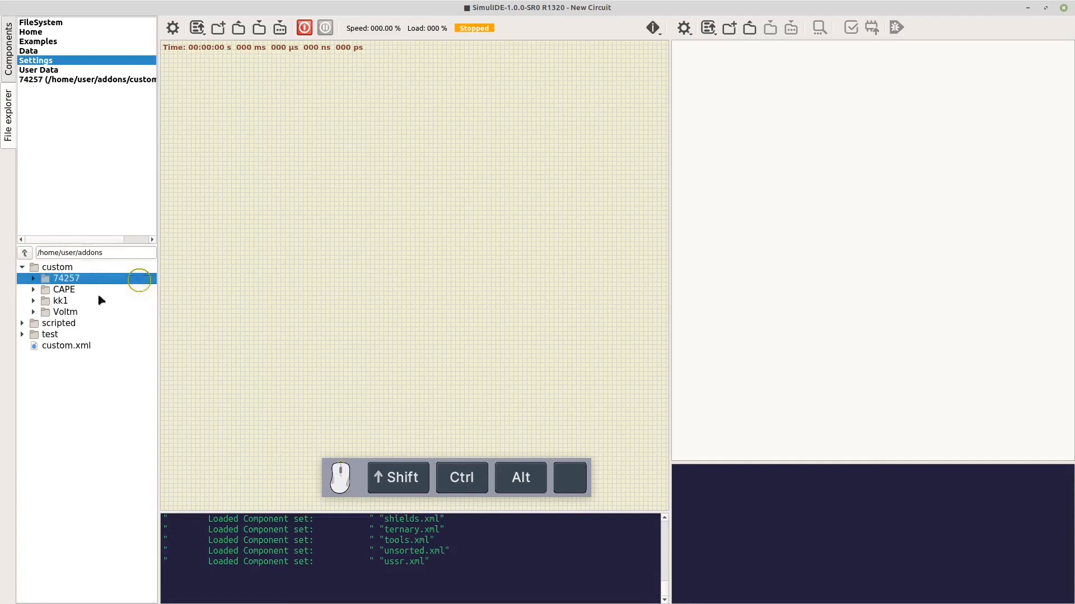
pyautogui.rightClick(72, 315)
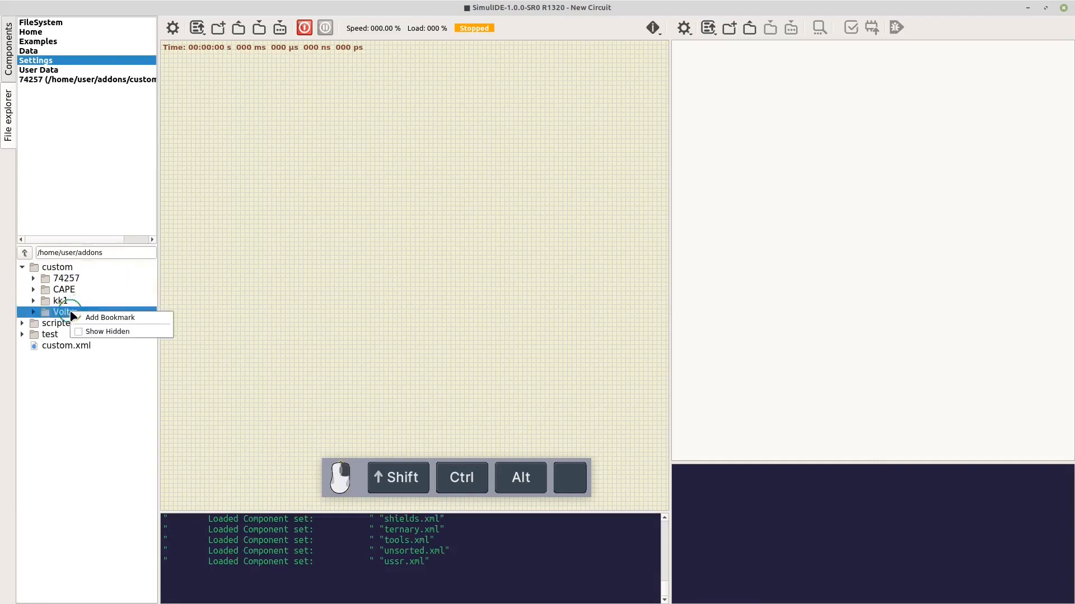
pyautogui.click(105, 318)
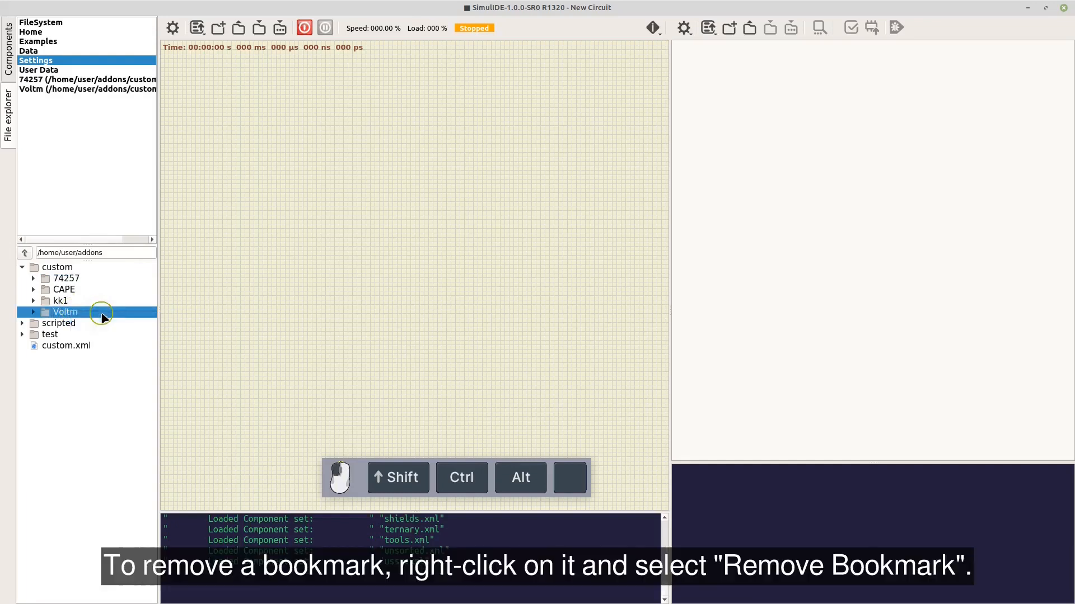
# Remove the Voltm and 74257 bookmarks from the bookmark list.
pyautogui.rightClick(106, 91)
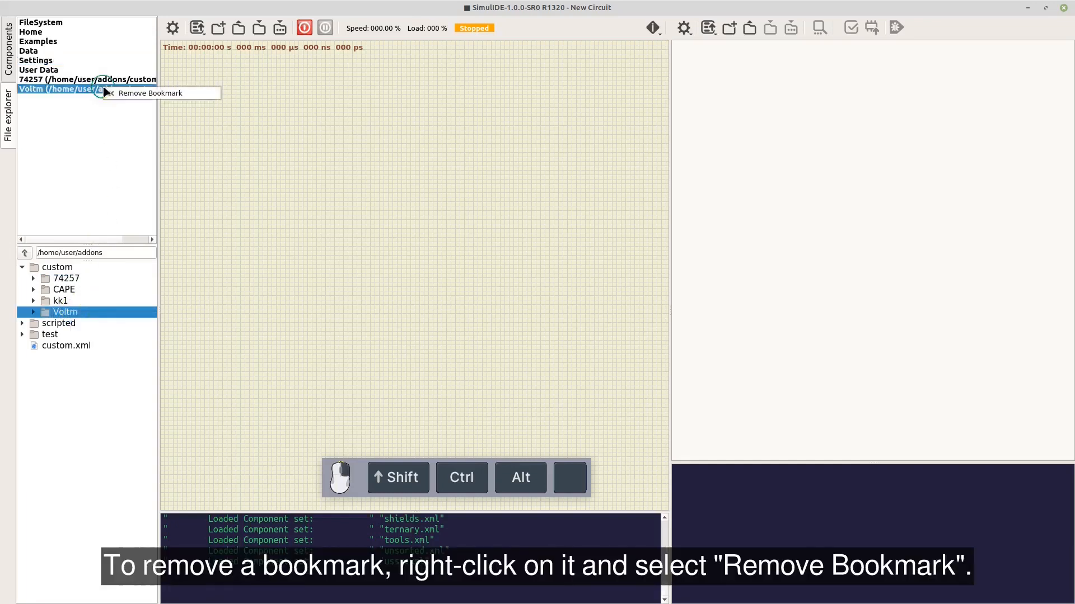
pyautogui.click(147, 92)
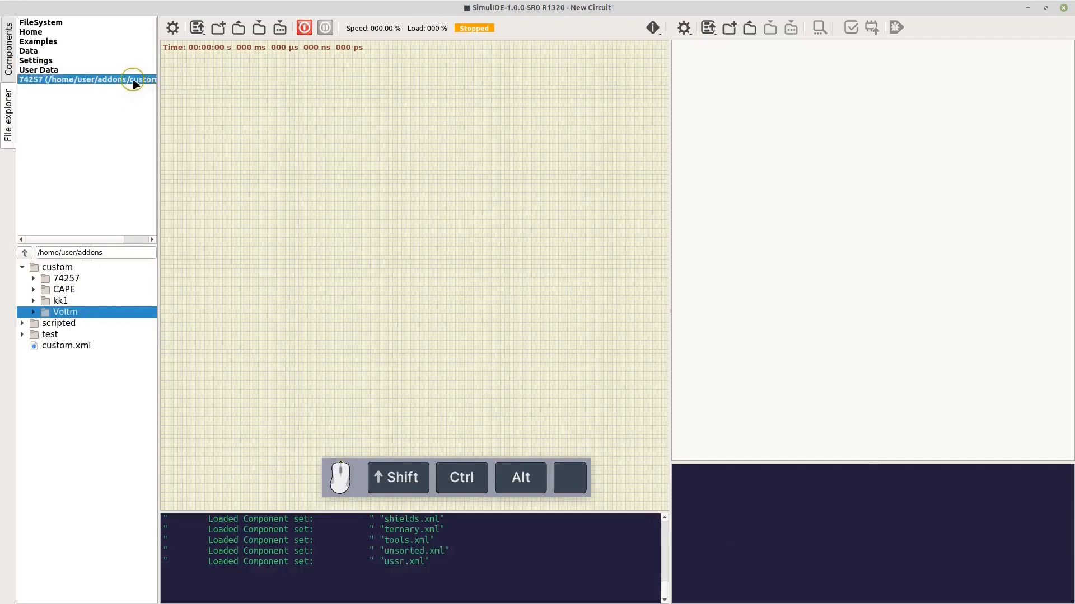
pyautogui.rightClick(134, 84)
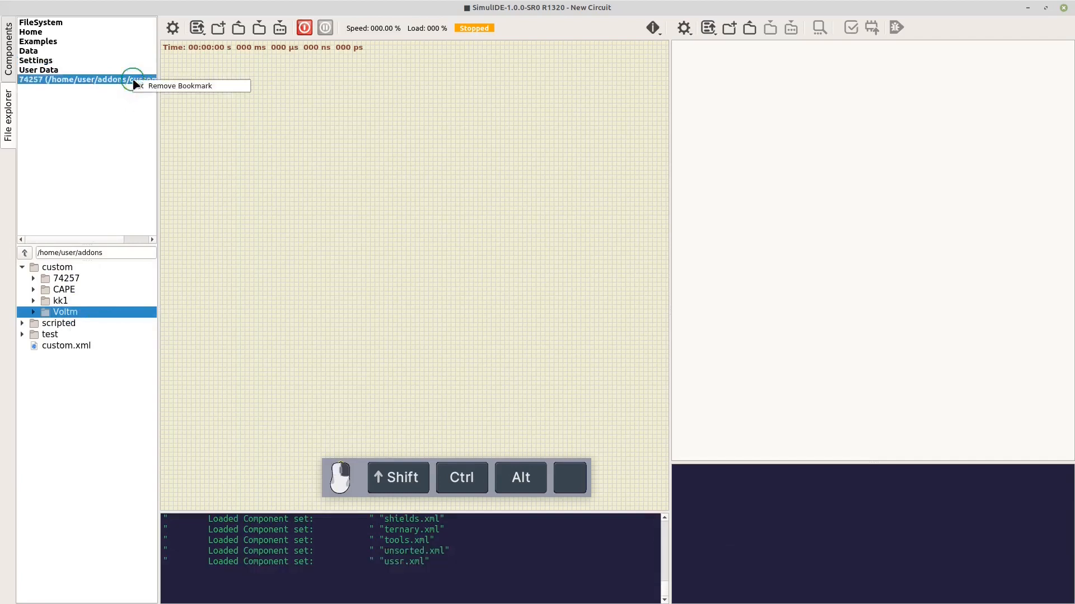
pyautogui.click(192, 87)
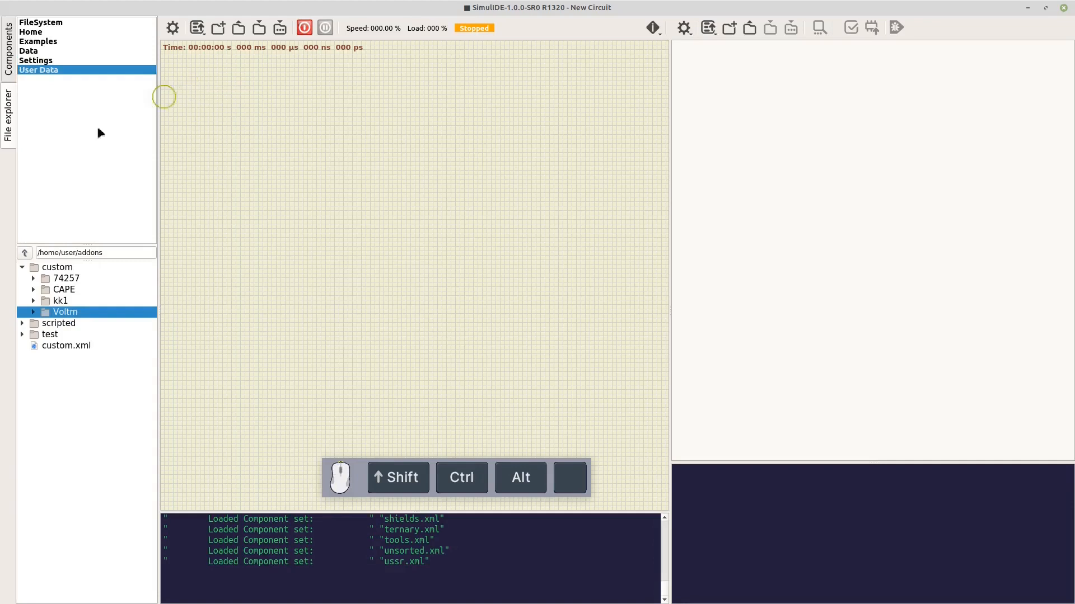
pyautogui.click(1, 235)
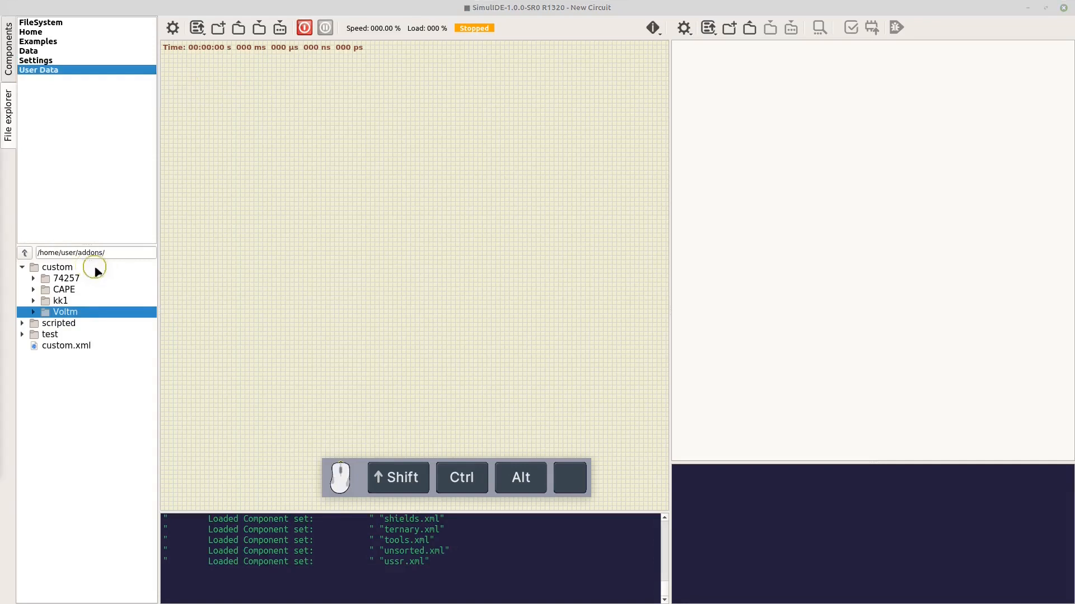
# From the 74257 folder, open 74257.sim1 in the circuit canvas and 74257_LS.package in the editor.
pyautogui.click(33, 279)
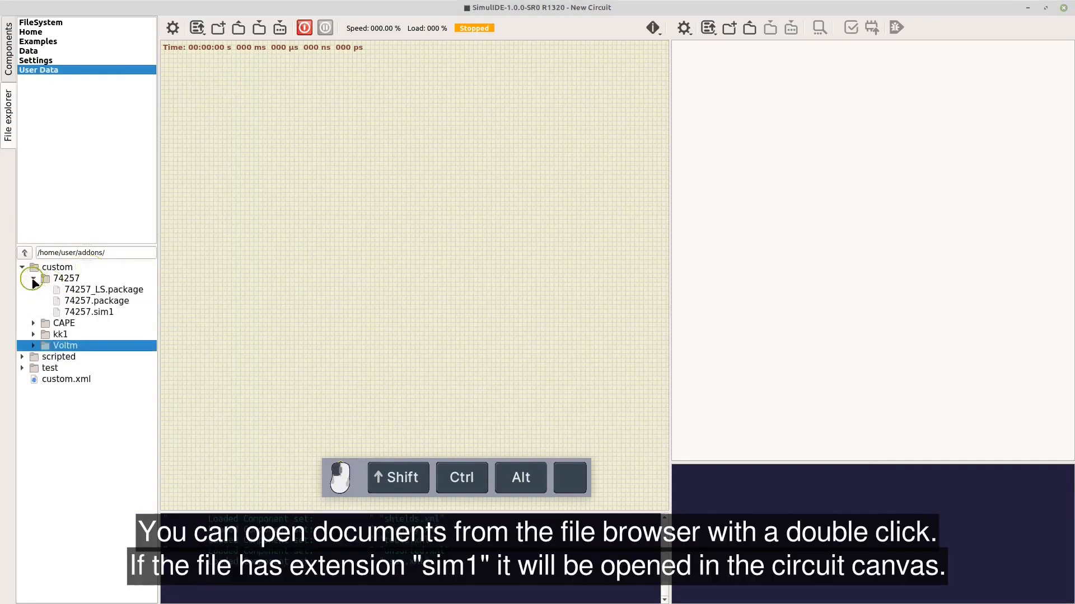
pyautogui.doubleClick(98, 312)
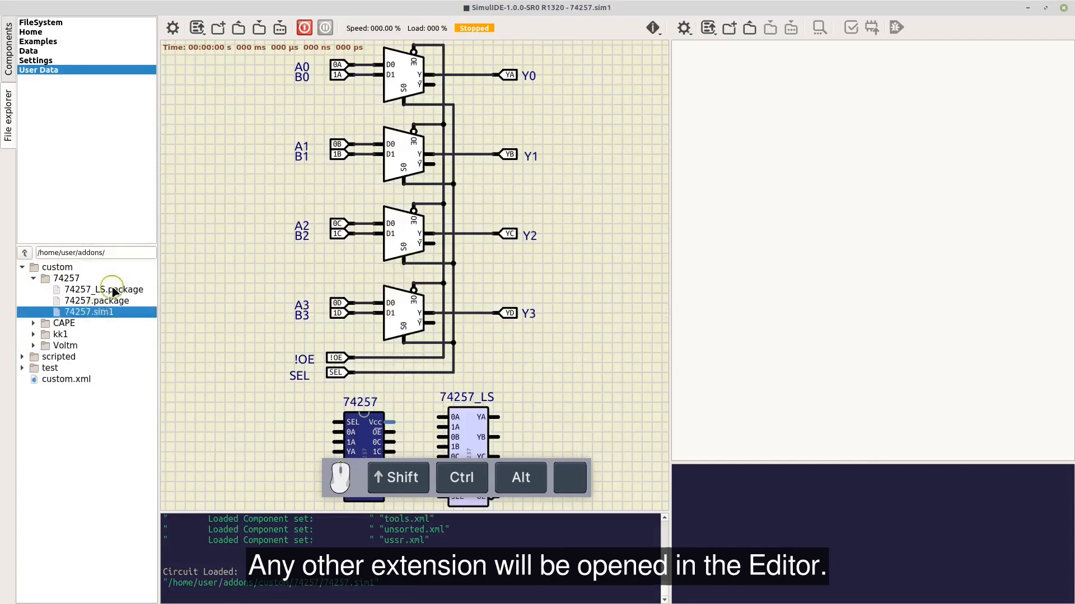
pyautogui.doubleClick(107, 289)
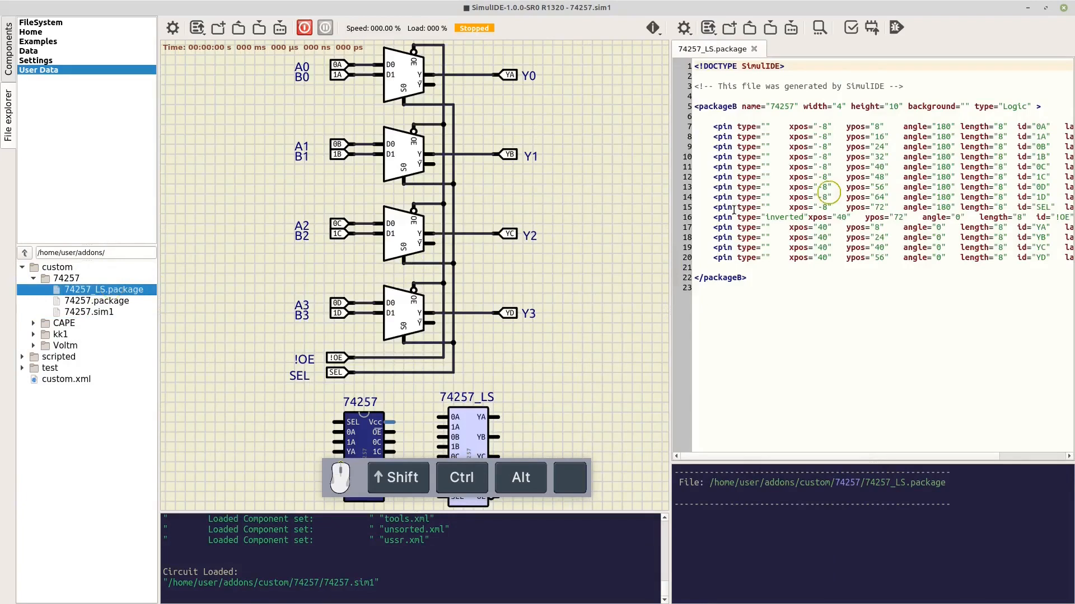
# Open the 74257.sim1 file as text in the code editor.
pyautogui.rightClick(107, 312)
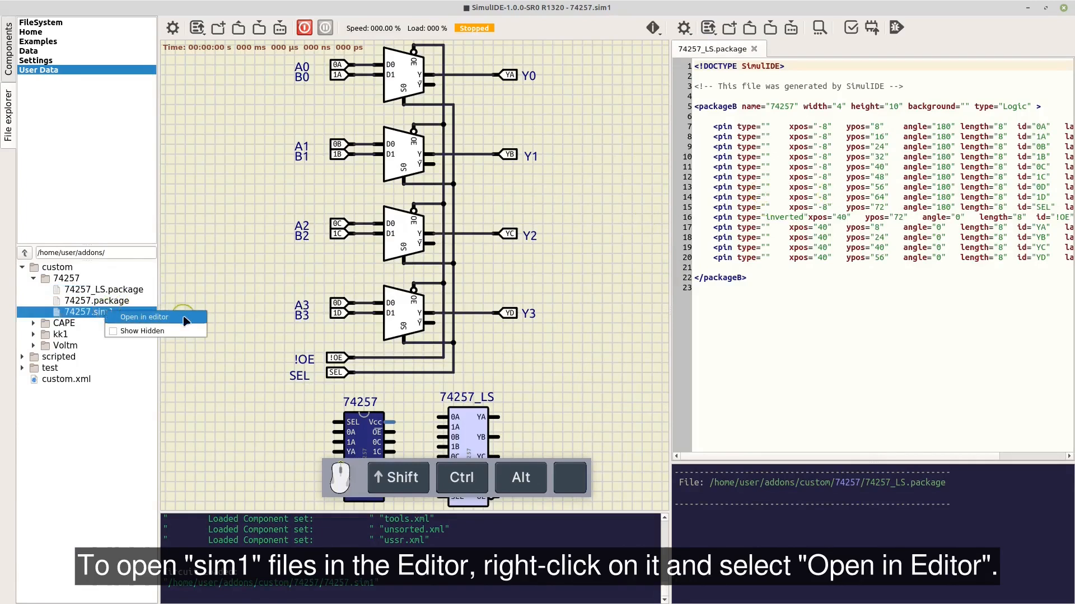
pyautogui.click(145, 318)
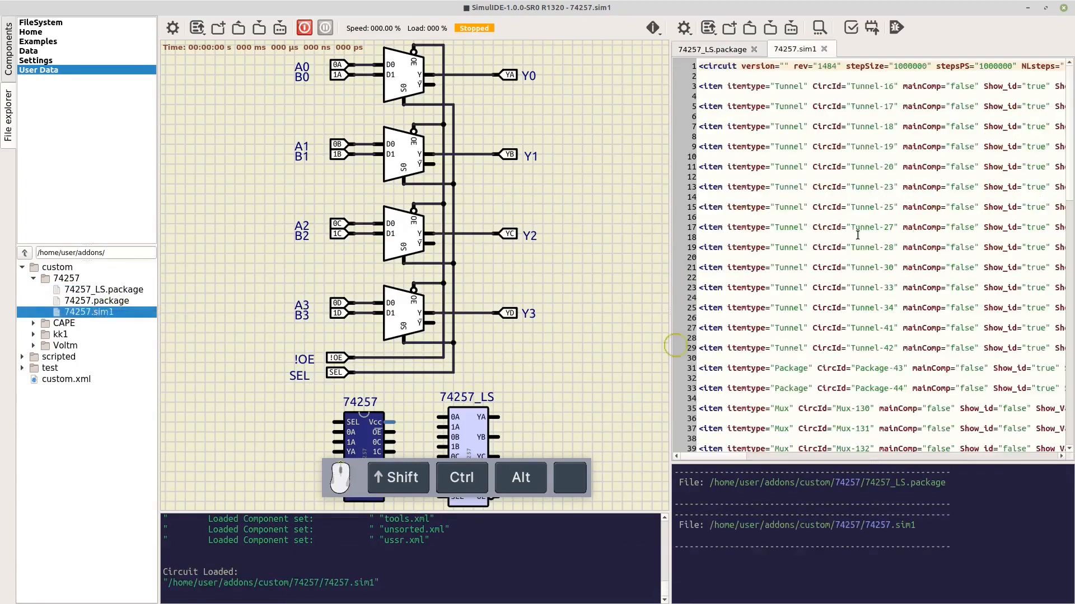
pyautogui.click(757, 212)
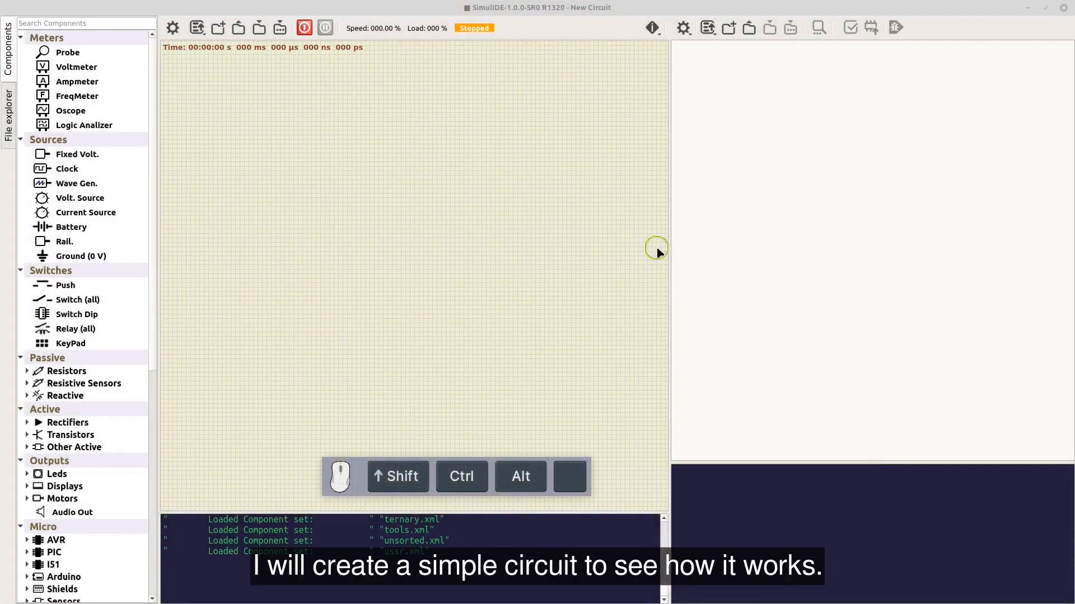
# Widen the circuit canvas by shrinking the editor area, and place a Battery rotated clockwise on the canvas.
pyautogui.moveTo(670, 250); pyautogui.dragTo(980, 254)
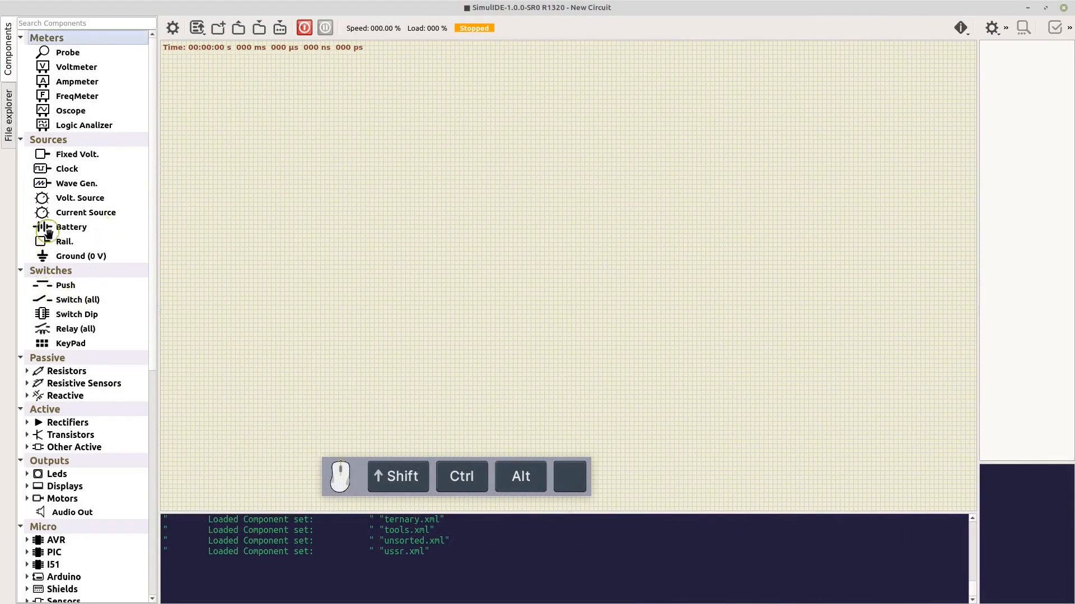
pyautogui.moveTo(47, 230); pyautogui.dragTo(267, 237)
pyautogui.rightClick(268, 241)
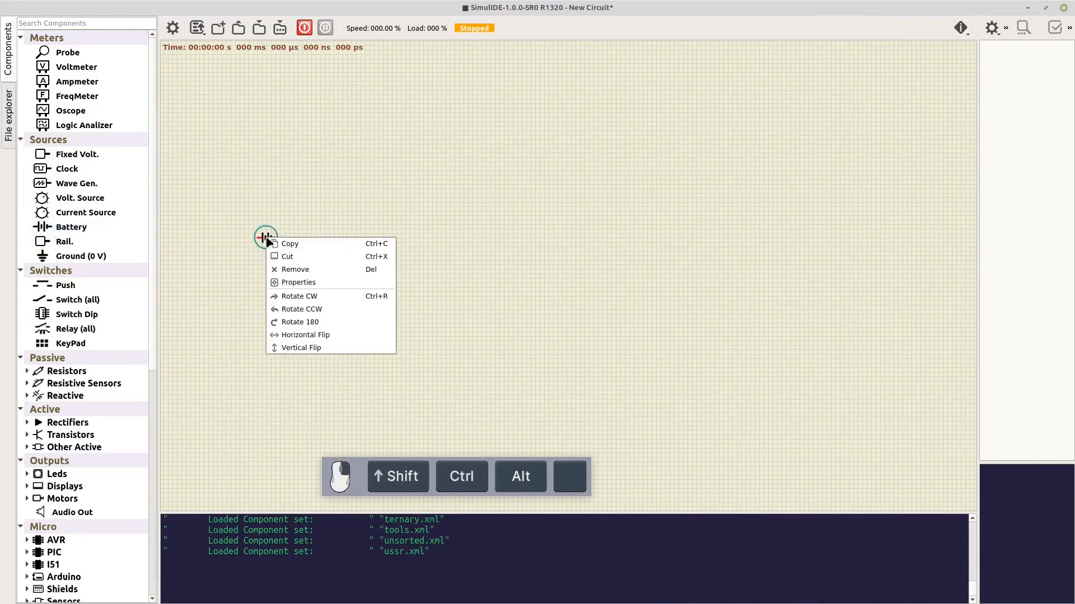
pyautogui.click(304, 297)
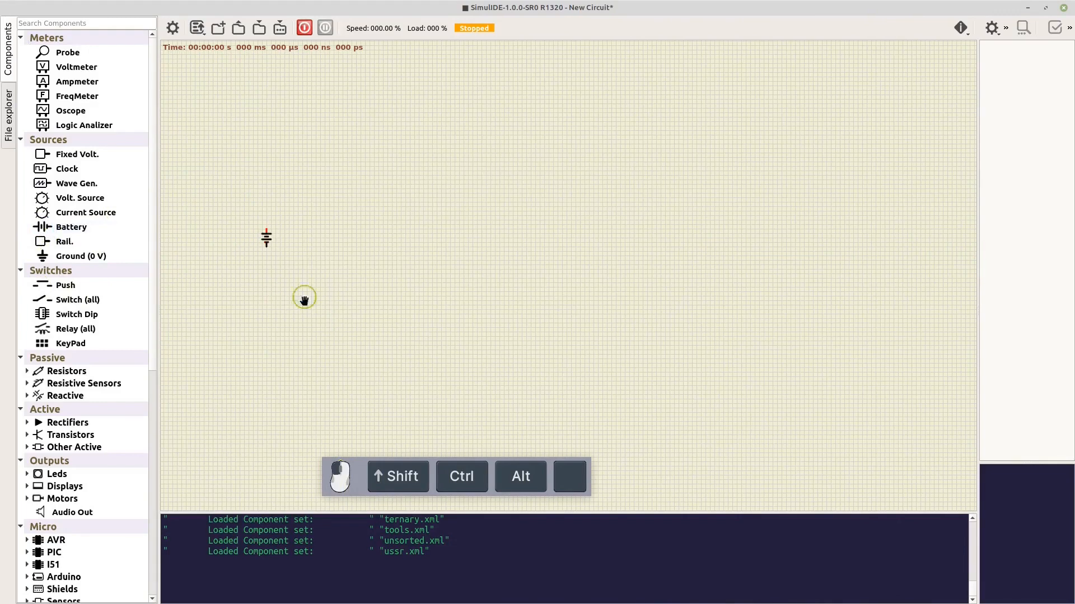
# Place a Switch above and right of the battery and a Resistor beside it in the same row.
pyautogui.moveTo(51, 298); pyautogui.dragTo(293, 226)
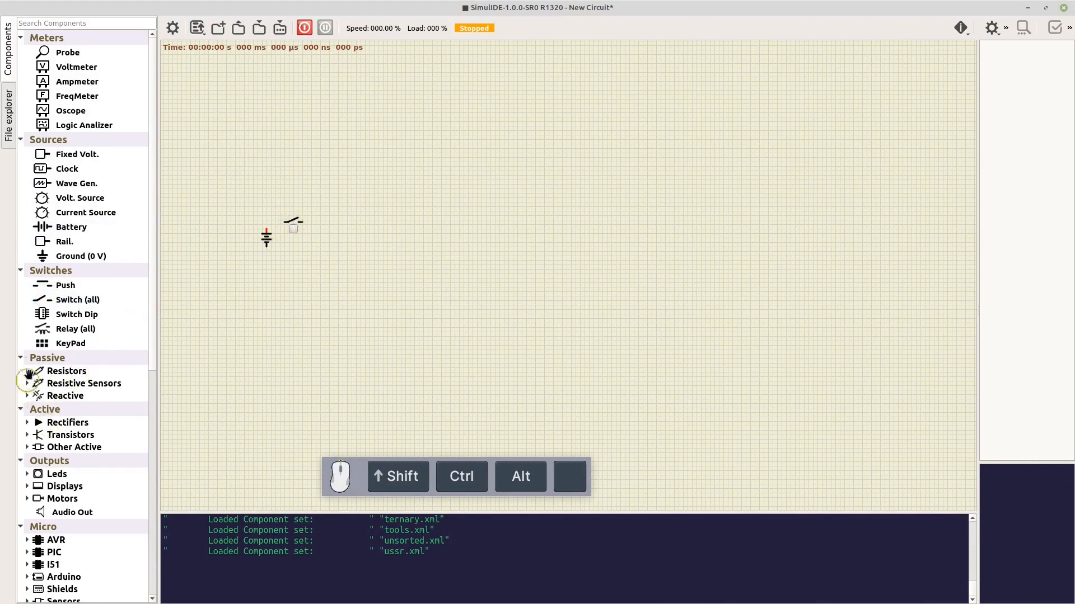
pyautogui.click(27, 372)
pyautogui.moveTo(79, 385); pyautogui.dragTo(321, 222)
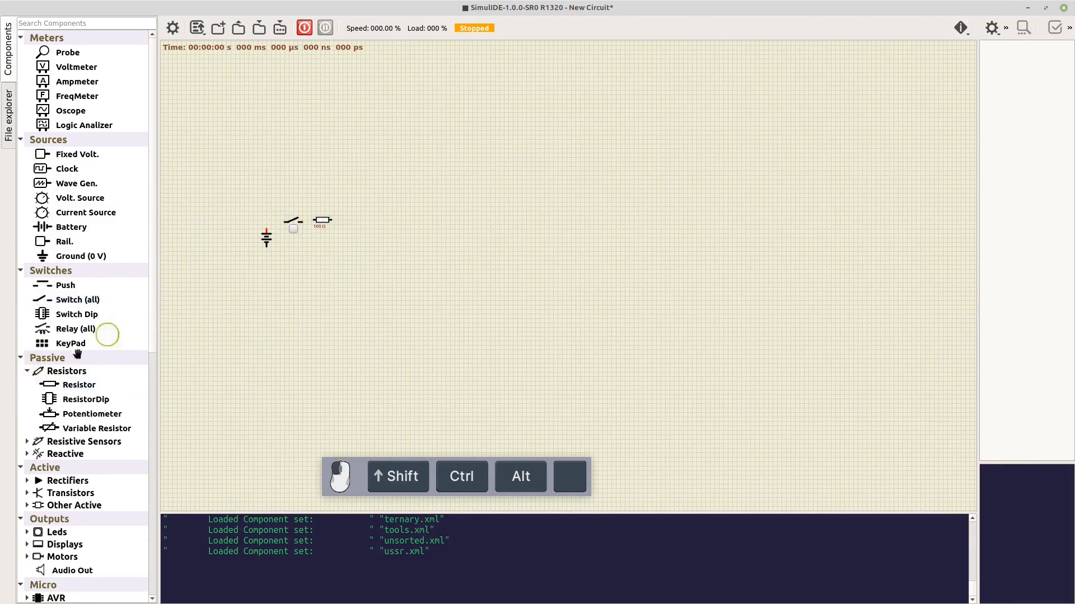
pyautogui.click(27, 371)
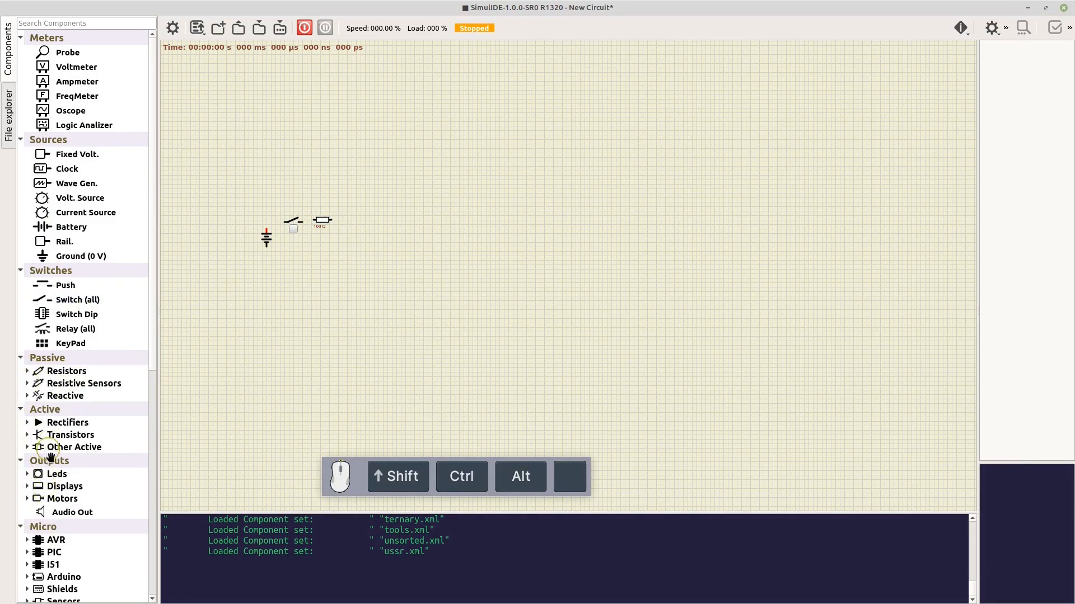
# Place an Led beside the resistor, in the same row as the switch and resistor.
pyautogui.click(33, 474)
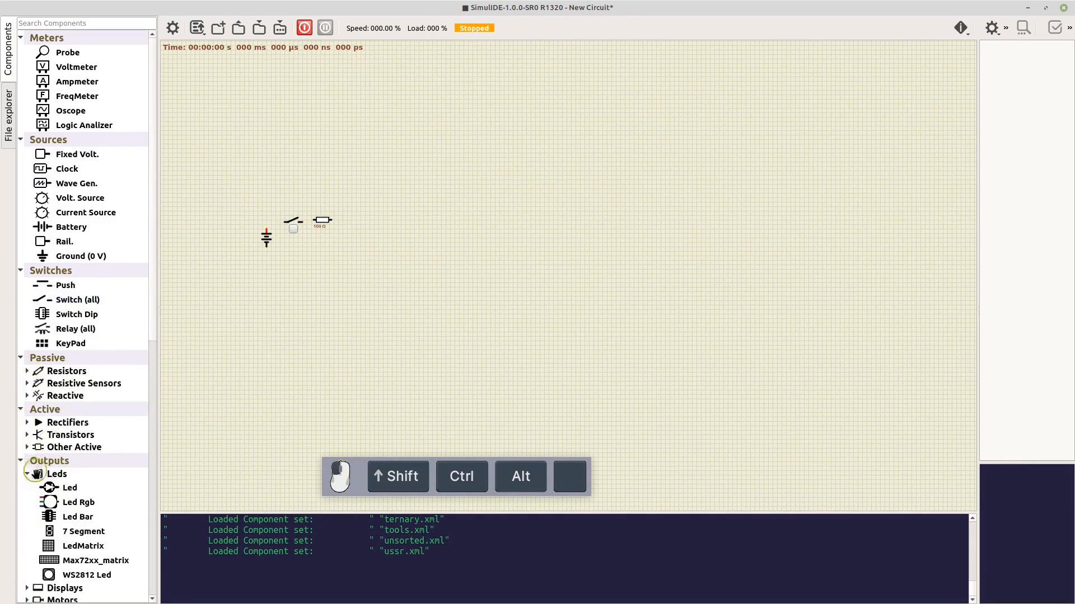
pyautogui.moveTo(49, 487); pyautogui.dragTo(354, 223)
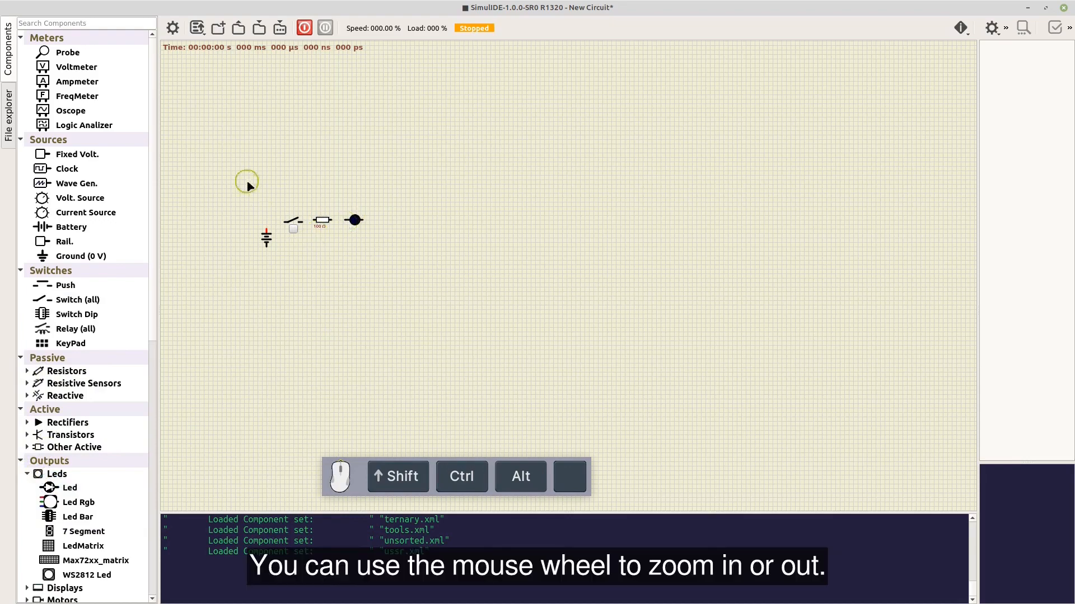
# Zoom the circuit in and out, pan the canvas, and zoom to fit to inspect the four components.
pyautogui.scroll(5, 250, 193)
pyautogui.scroll(-2, 722, 338)
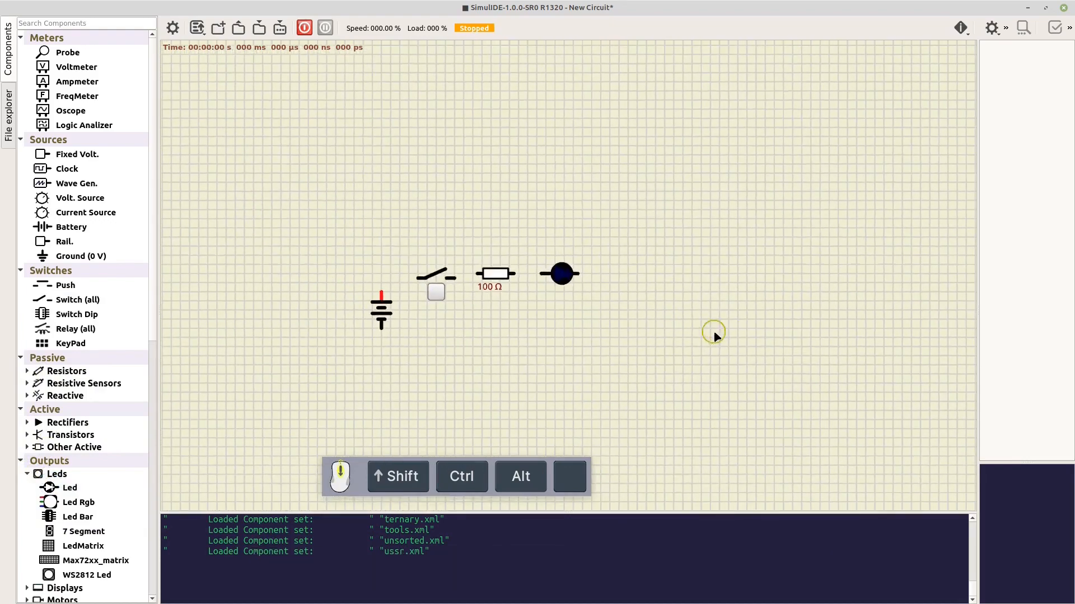
pyautogui.scroll(-2, 713, 335)
pyautogui.scroll(3, 568, 369)
pyautogui.scroll(-3, 569, 367)
pyautogui.scroll(1, 567, 369)
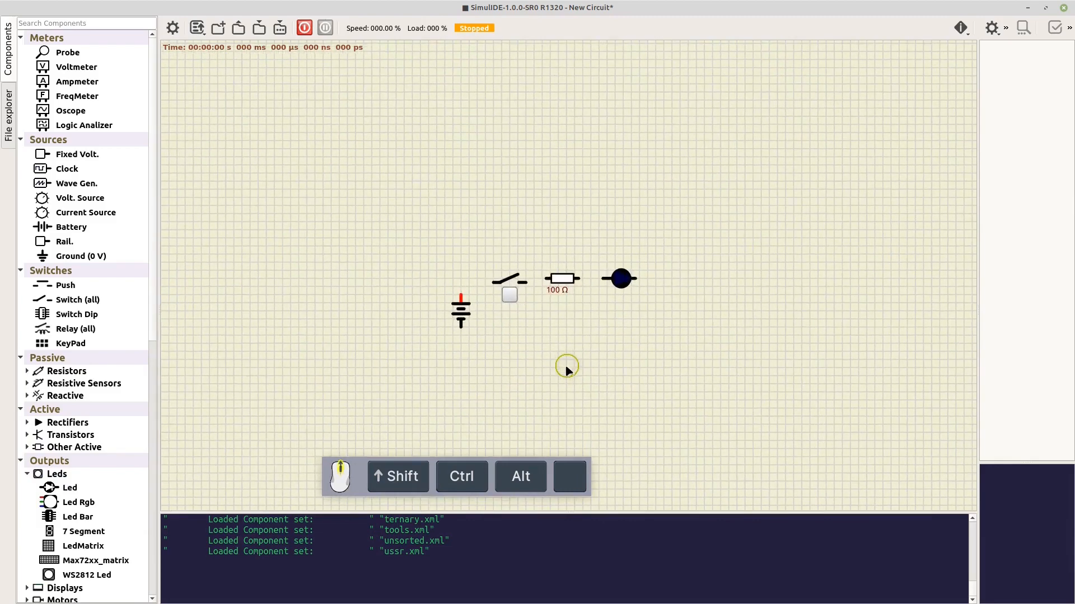
pyautogui.moveTo(551, 357); pyautogui.dragTo(528, 318)
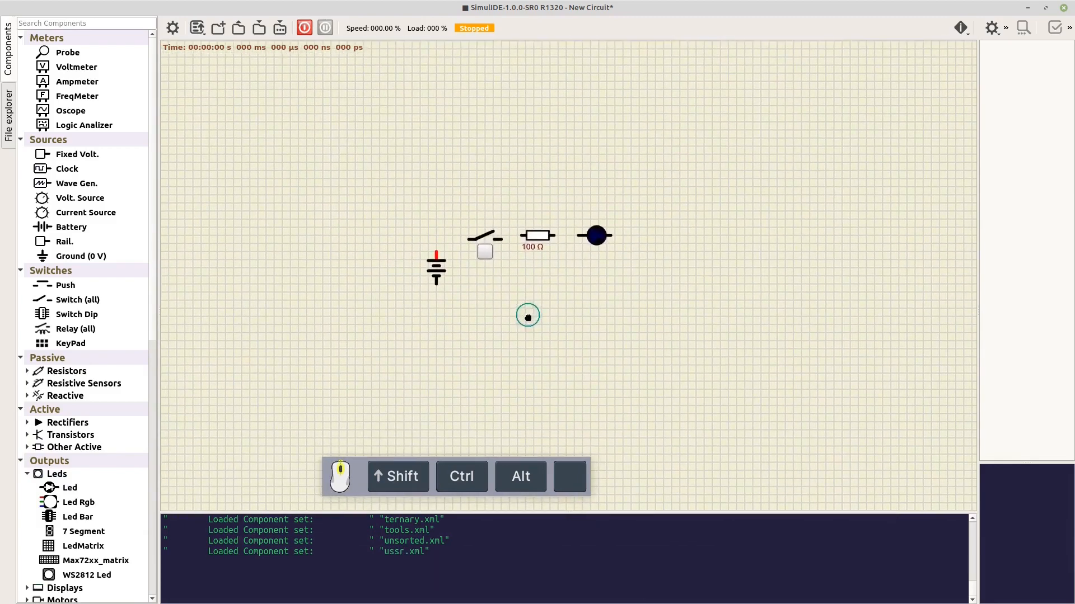
pyautogui.rightClick(521, 335)
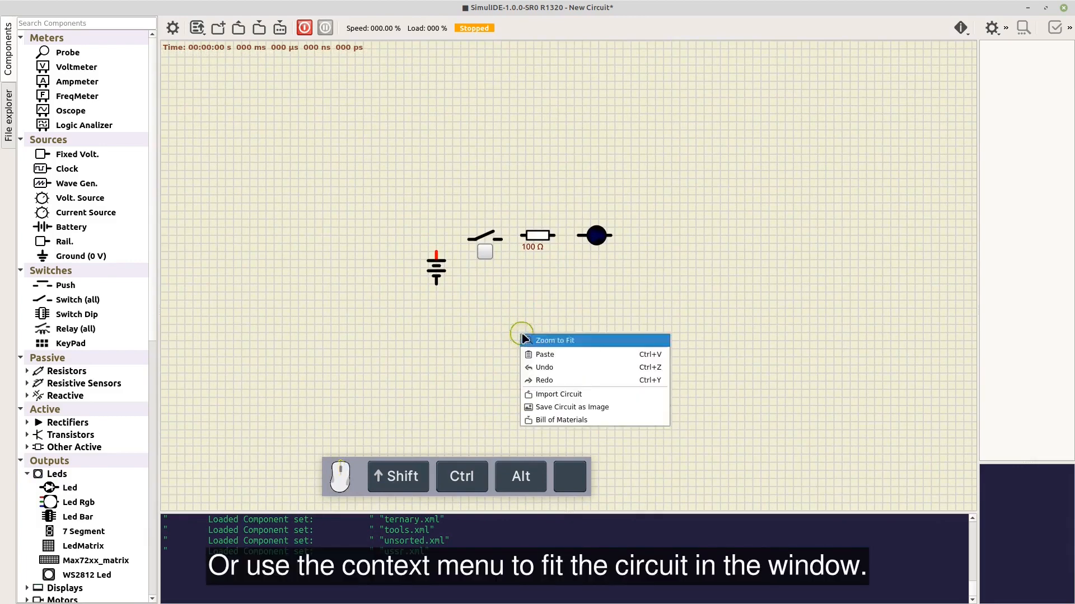
pyautogui.click(607, 343)
pyautogui.scroll(-3, 606, 343)
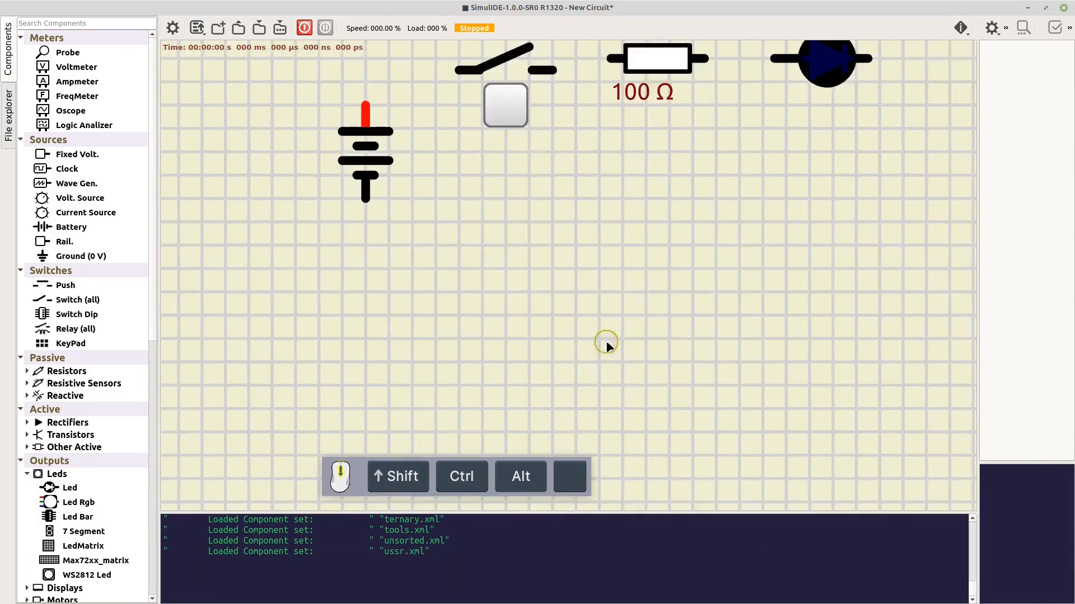
pyautogui.moveTo(629, 173); pyautogui.dragTo(559, 319)
# Shift the switch one grid square left and wire the battery's positive terminal to the switch's left pin.
pyautogui.moveTo(435, 225); pyautogui.dragTo(412, 212)
pyautogui.click(298, 259)
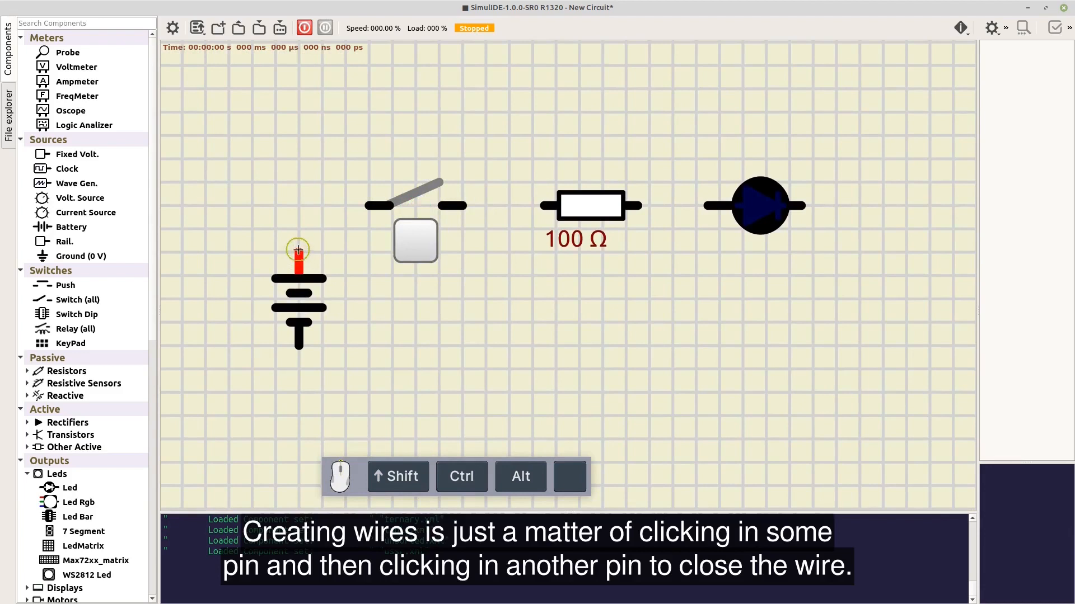
pyautogui.click(364, 204)
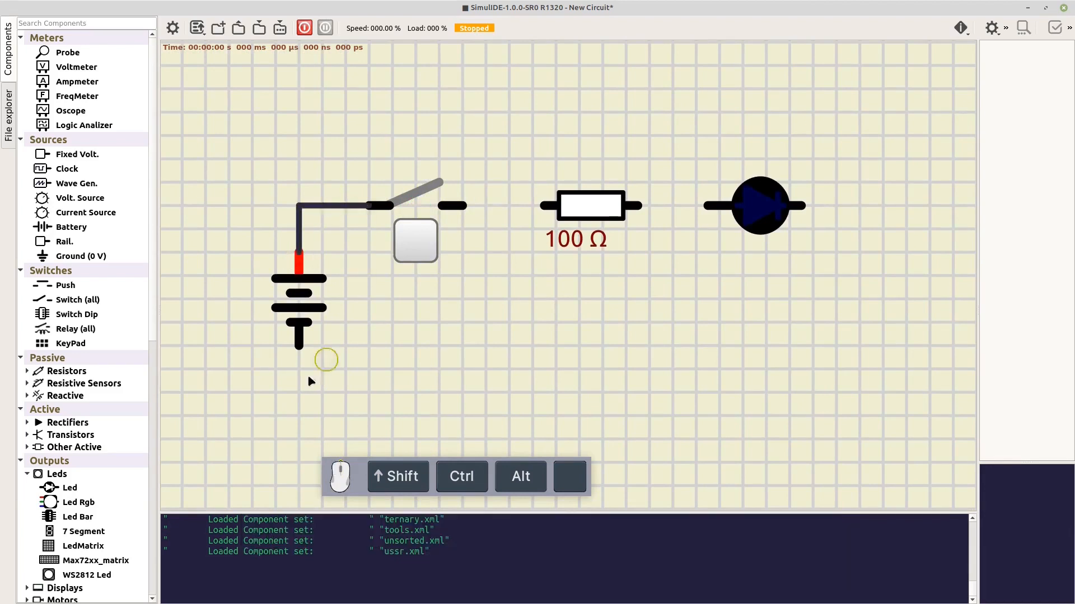
# Wire the battery's negative terminal below the components to the LED's right pin, and wire the resistor between the switch and LED.
pyautogui.click(299, 345)
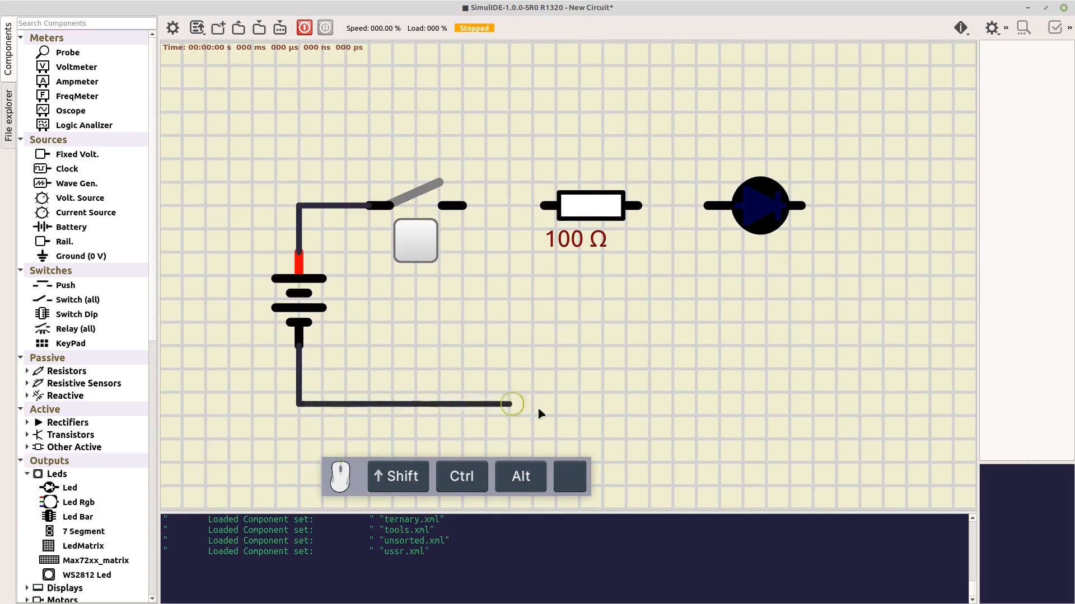
pyautogui.click(825, 392)
pyautogui.click(813, 206)
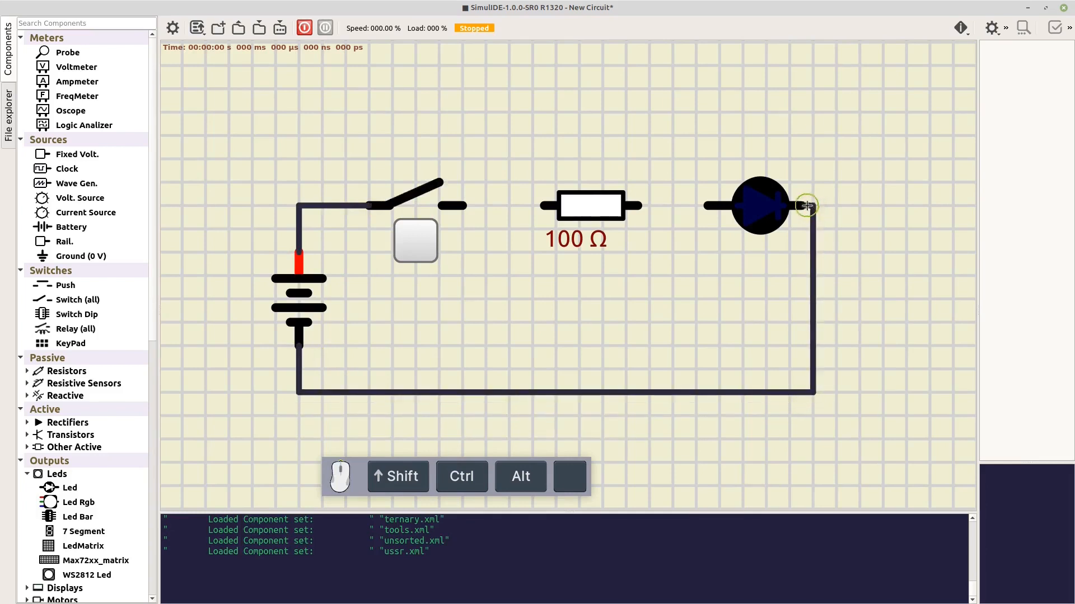
pyautogui.click(803, 206)
# Move the resistor slightly left, and shift the loop's right wire two grid squares right and its bottom wire one square down.
pyautogui.moveTo(582, 212)
pyautogui.mouseDown()
pyautogui.moveTo(501, 211)
pyautogui.moveTo(642, 210)
pyautogui.moveTo(570, 211)
pyautogui.mouseUp()
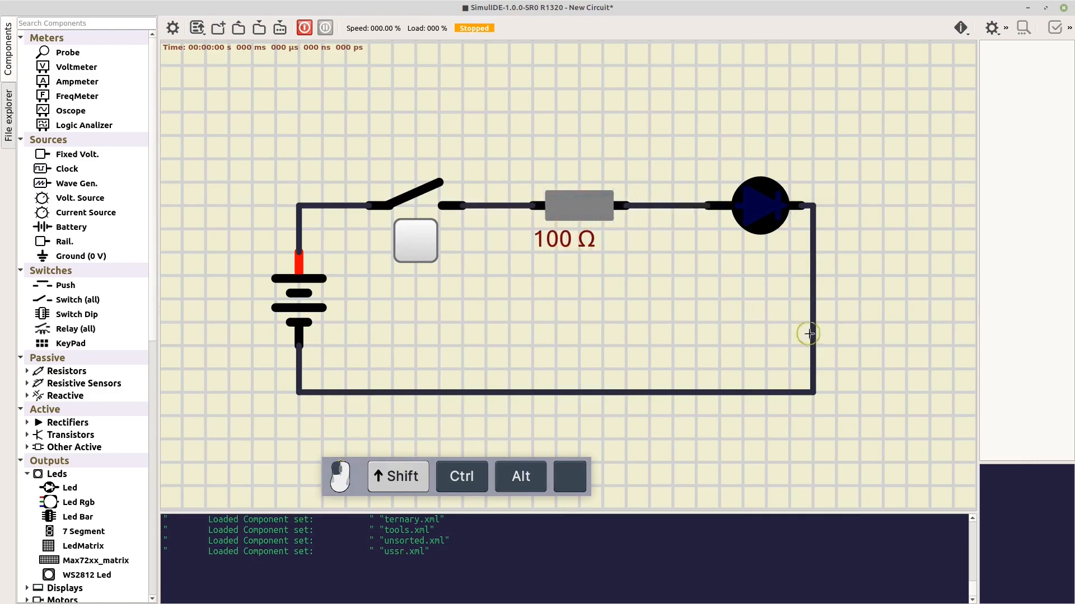
pyautogui.moveTo(813, 316); pyautogui.dragTo(858, 318)
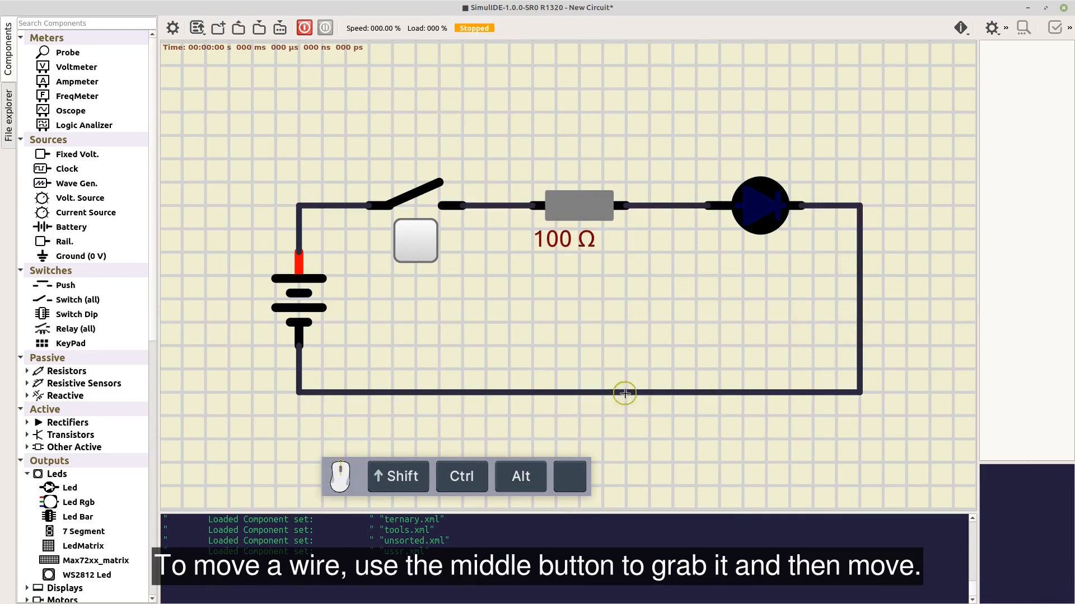
pyautogui.moveTo(621, 392); pyautogui.dragTo(619, 414)
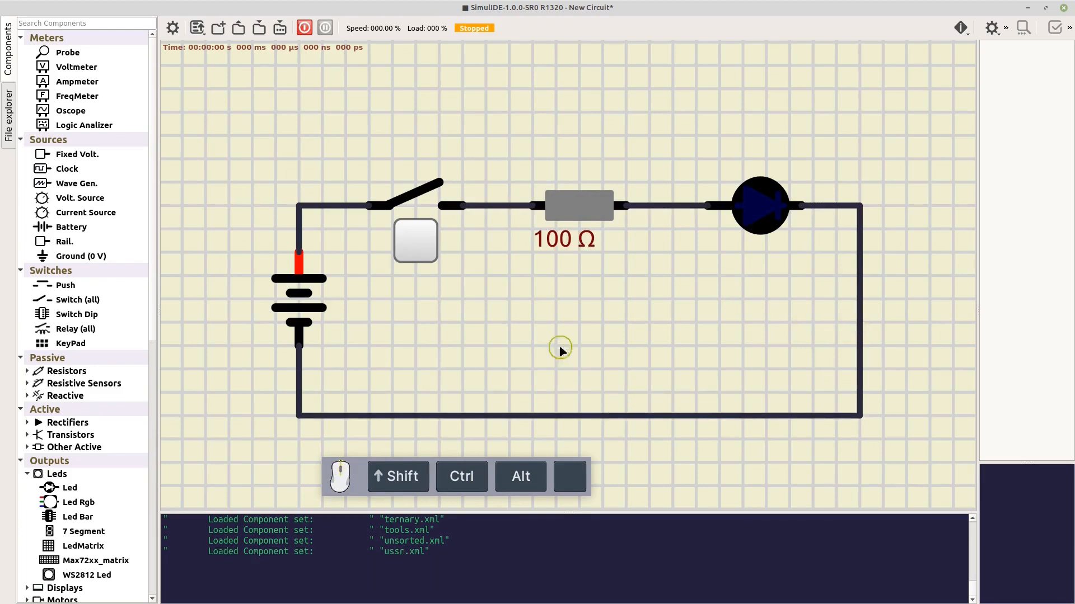
# Set the resistor's resistance to 50 Ω in its properties and close the dialog.
pyautogui.scroll(-1, 557, 347)
pyautogui.scroll(-1, 590, 334)
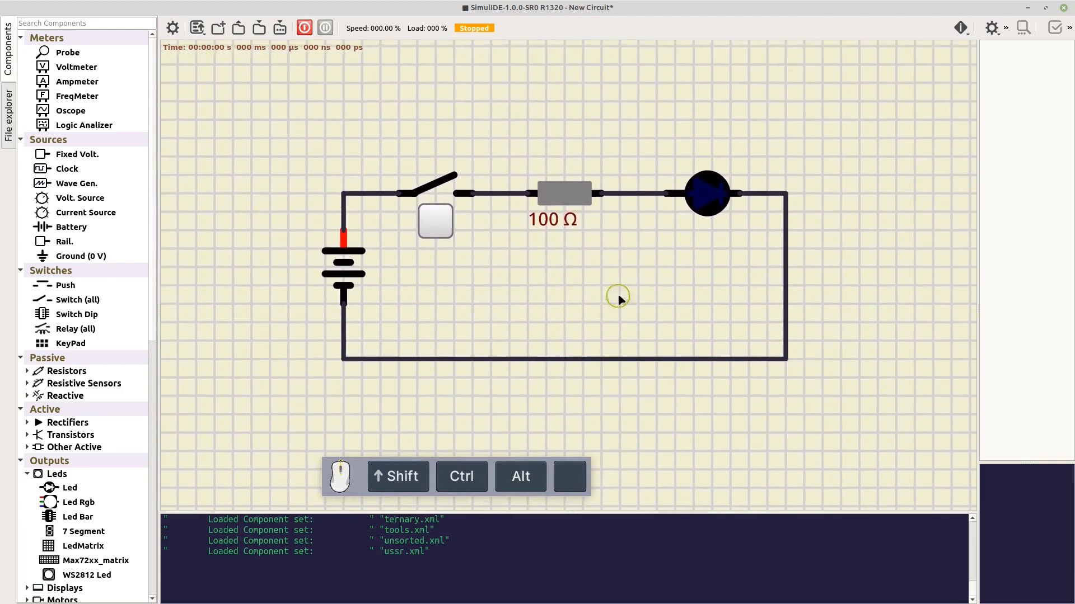
pyautogui.click(568, 199)
pyautogui.doubleClick(569, 199)
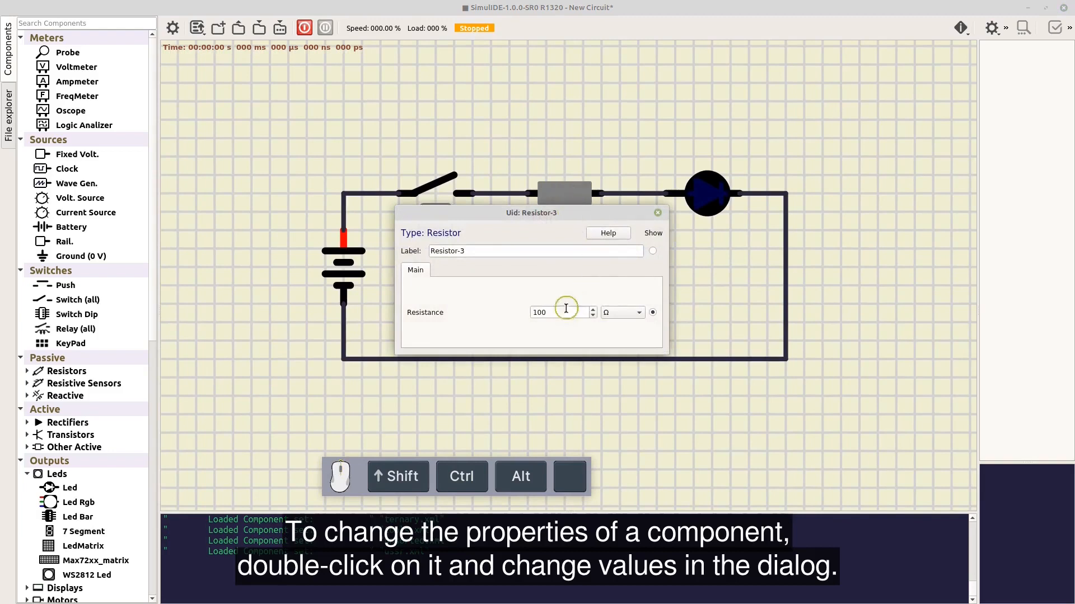
pyautogui.moveTo(554, 312); pyautogui.dragTo(527, 315)
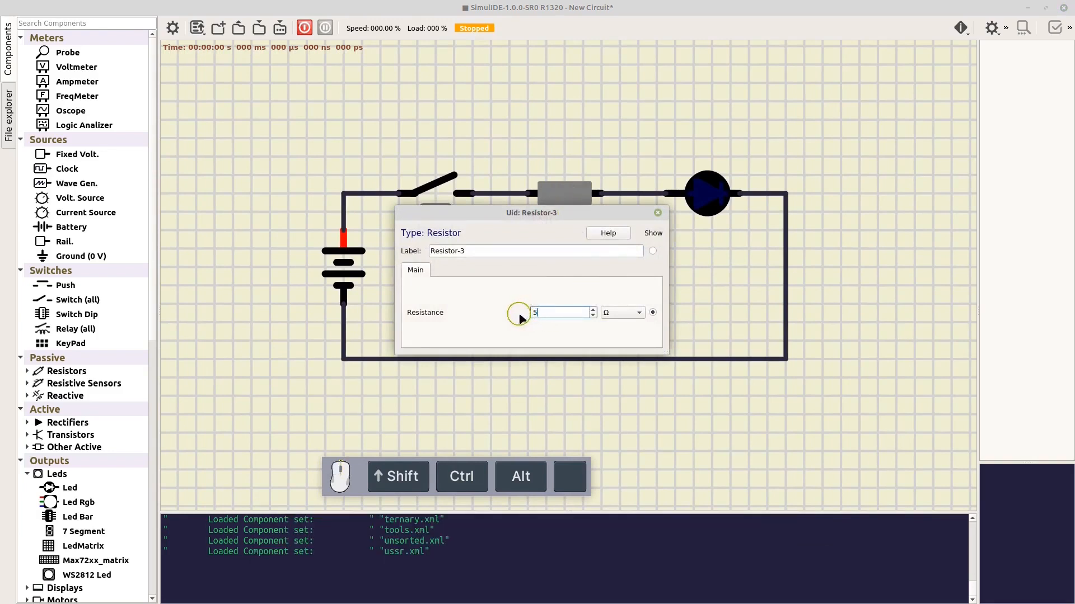
pyautogui.write('50')
pyautogui.press('Return')
pyautogui.click(656, 213)
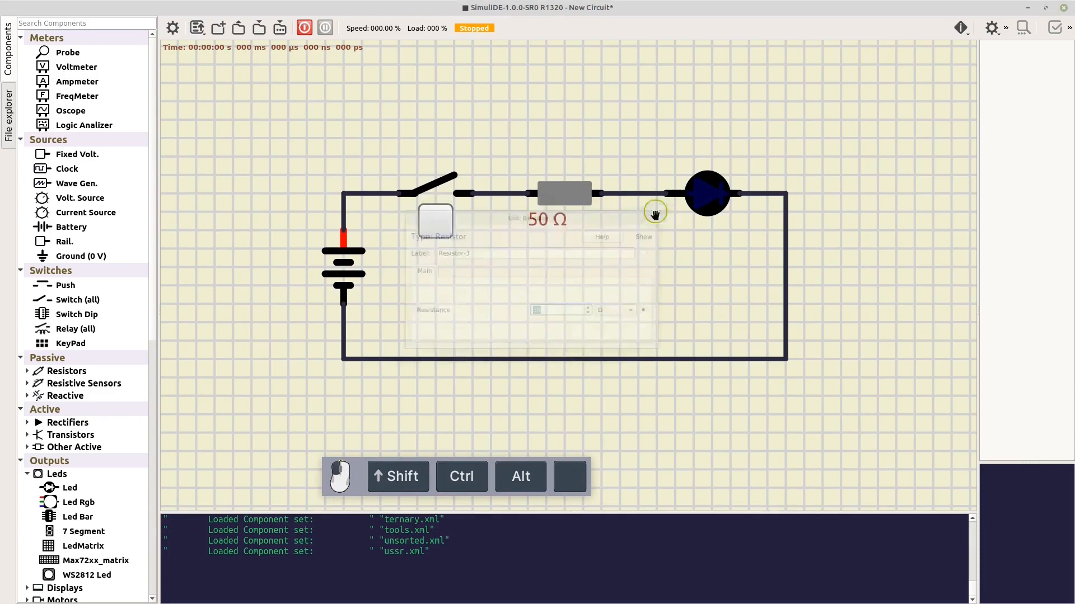
# Set the LED's color to Green in its properties and close the dialog.
pyautogui.rightClick(709, 196)
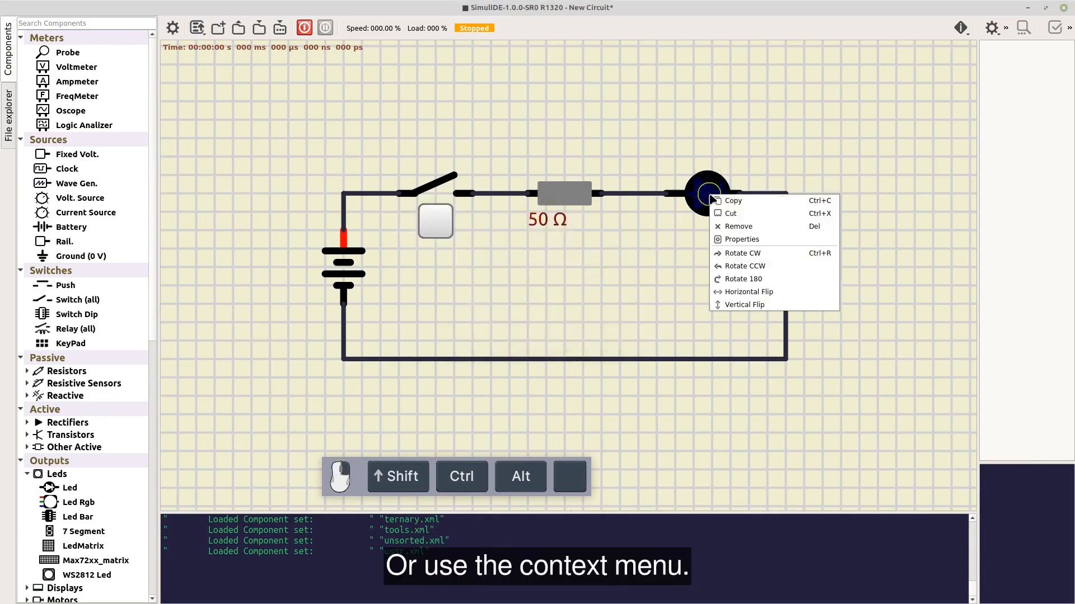
pyautogui.click(776, 240)
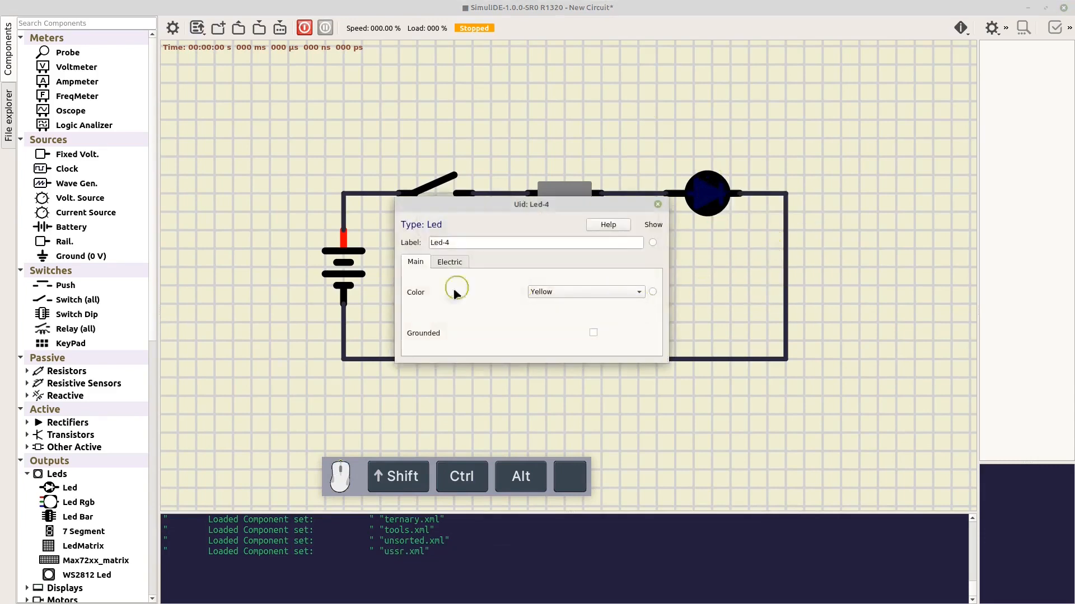
pyautogui.click(622, 292)
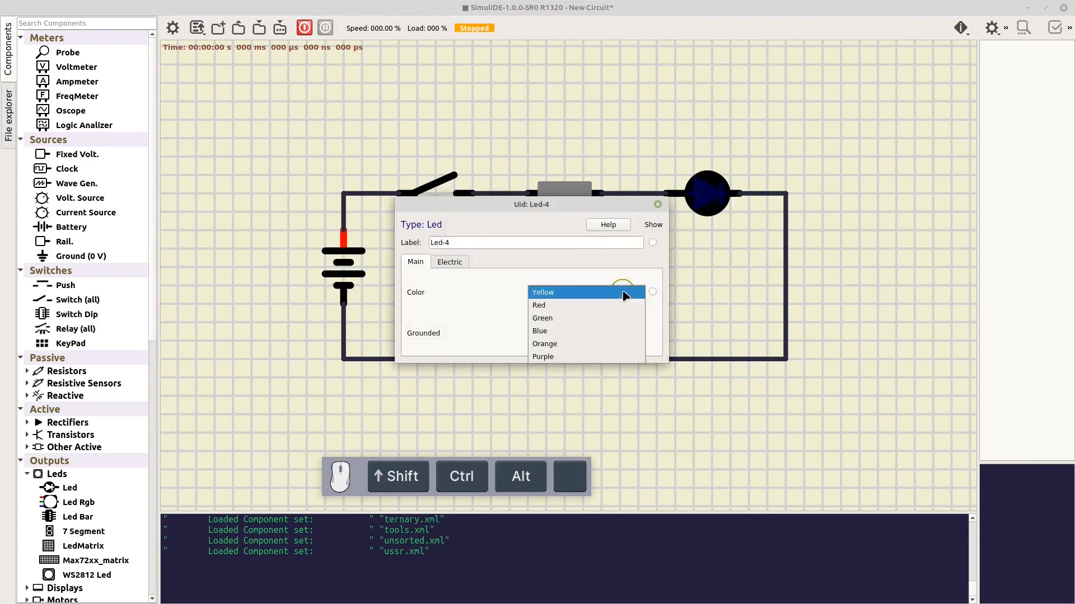
pyautogui.click(609, 318)
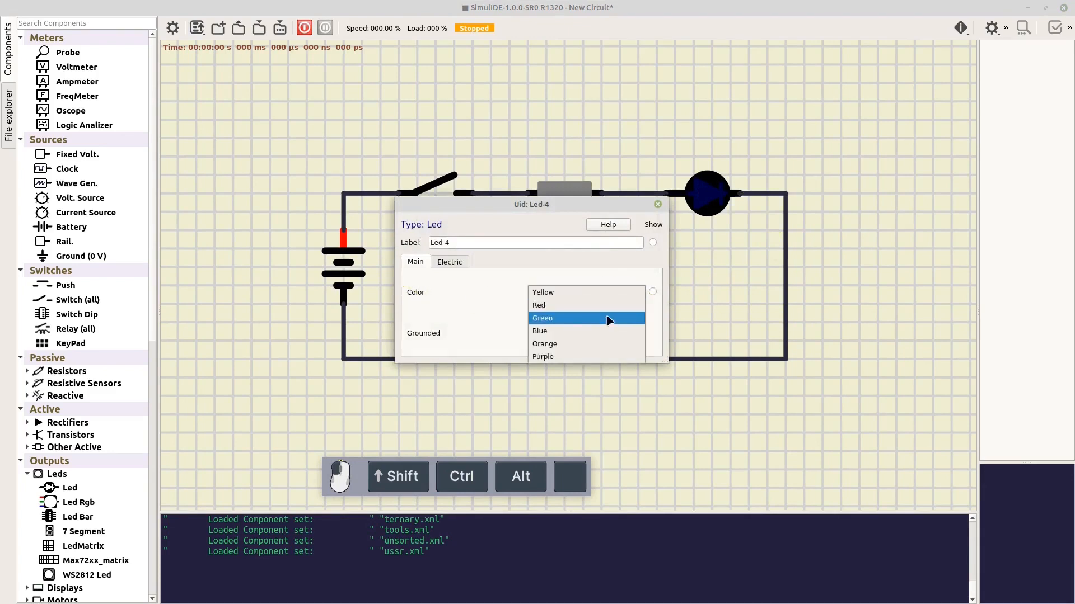
pyautogui.click(658, 204)
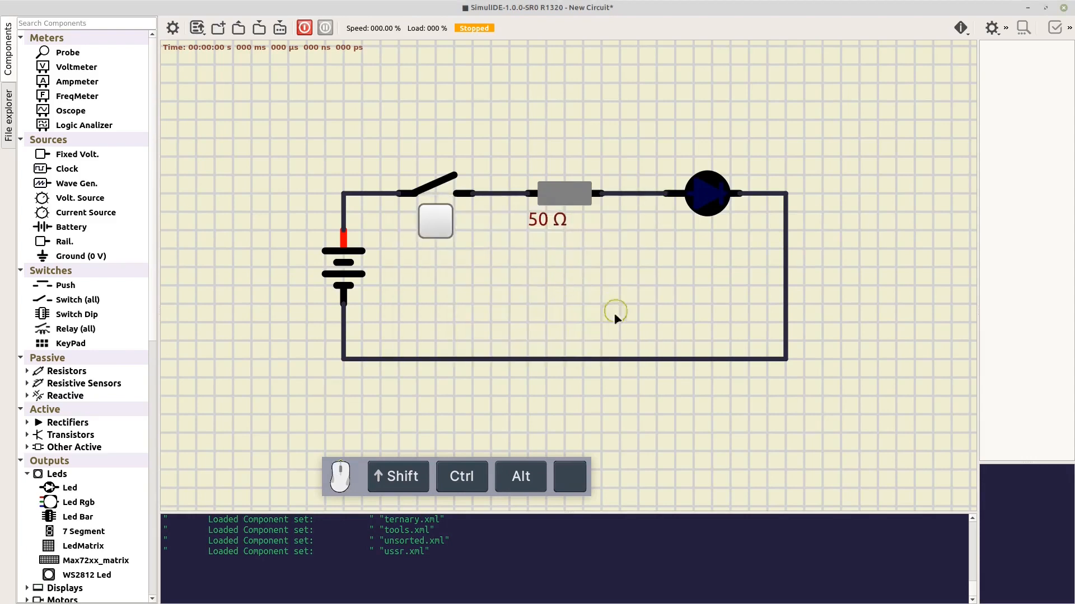
# Deselect the resistor and run the simulation, toggling the switch several times before stopping it.
pyautogui.click(587, 136)
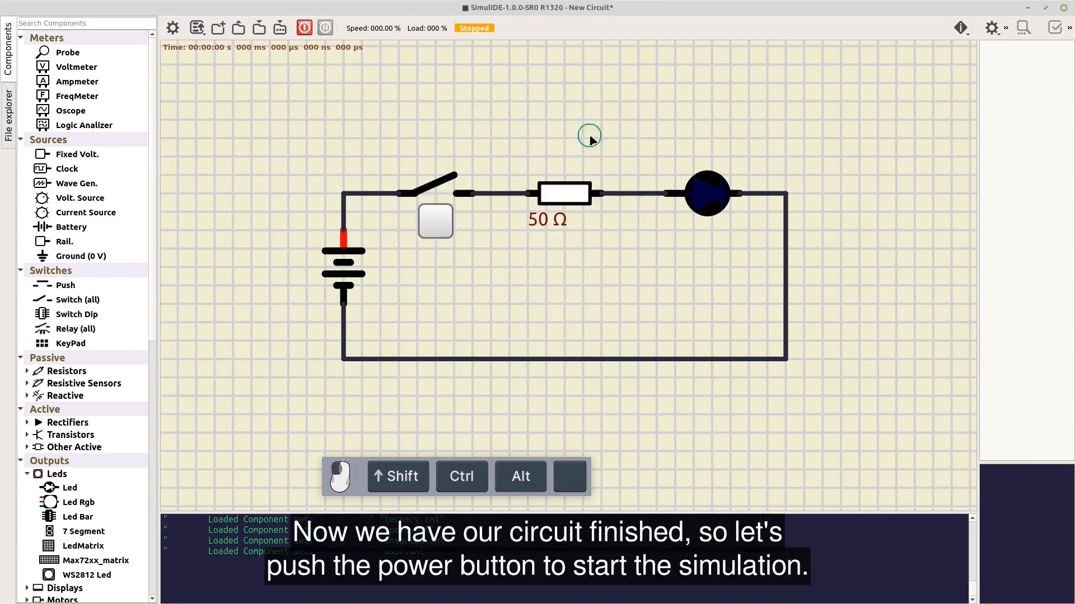
pyautogui.click(306, 30)
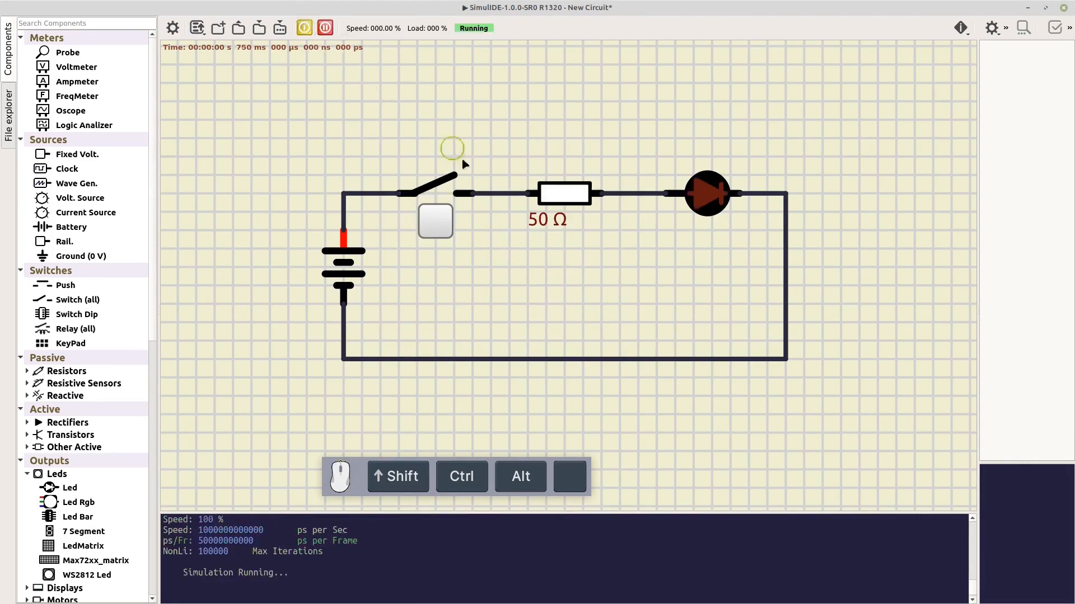
pyautogui.click(442, 230)
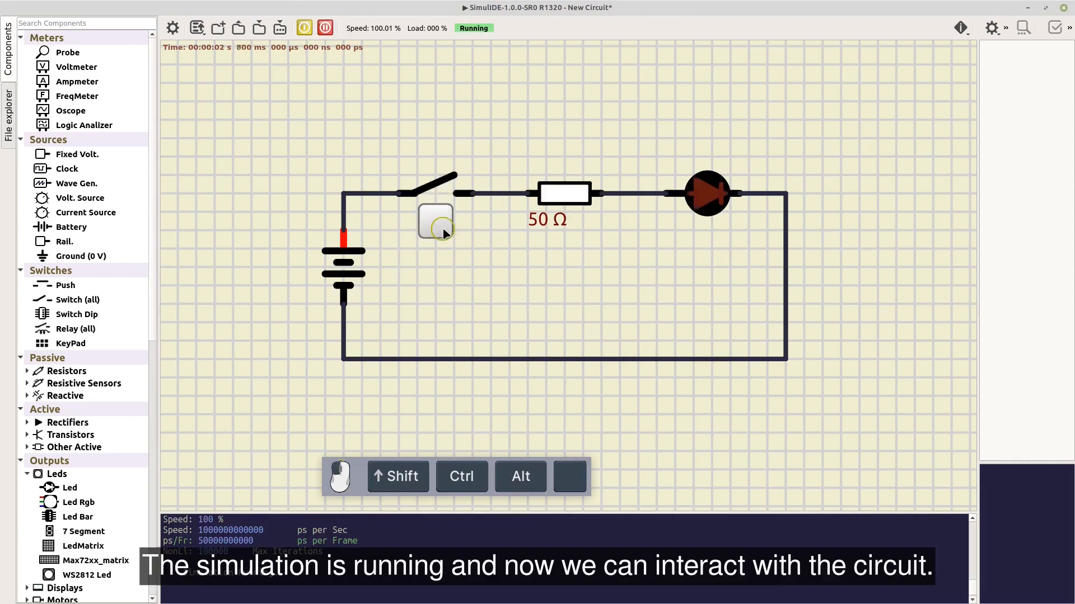
pyautogui.click(443, 231)
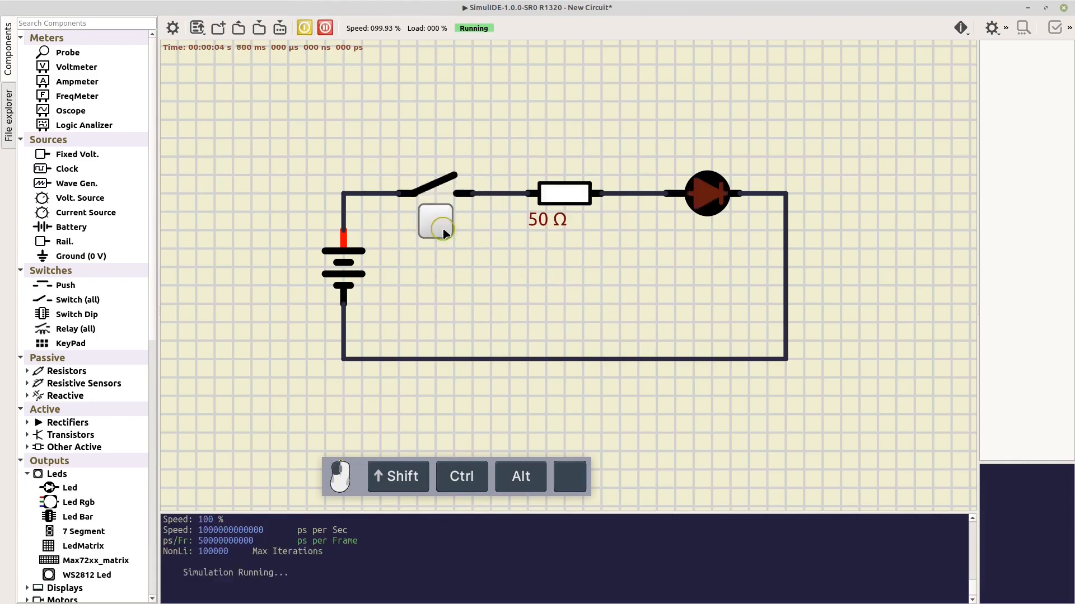
pyautogui.click(442, 231)
pyautogui.click(305, 30)
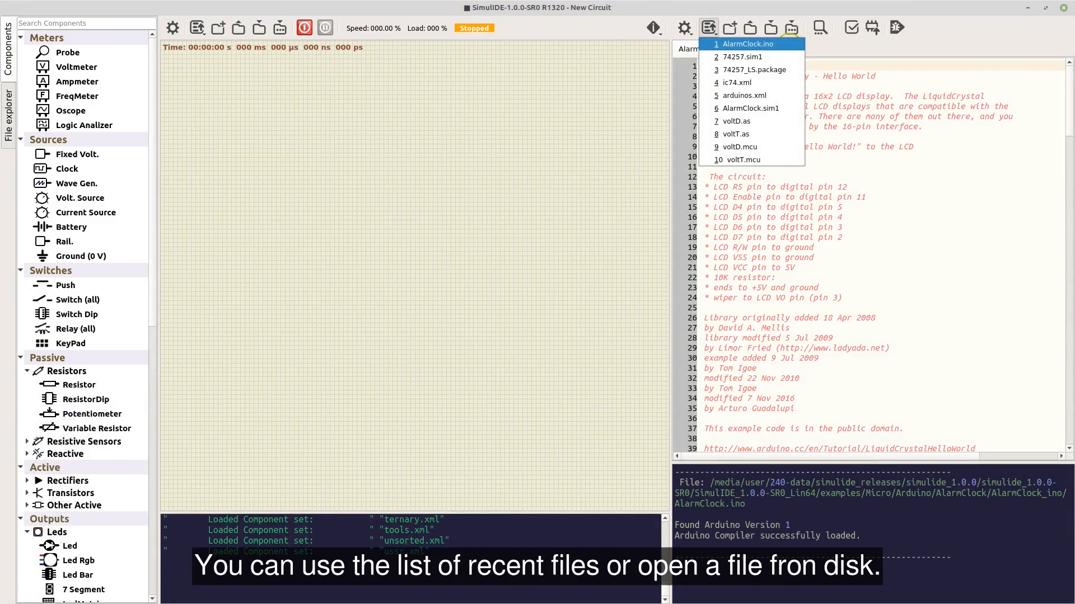
# Open the Editor Settings of the code editor.
pyautogui.click(685, 28)
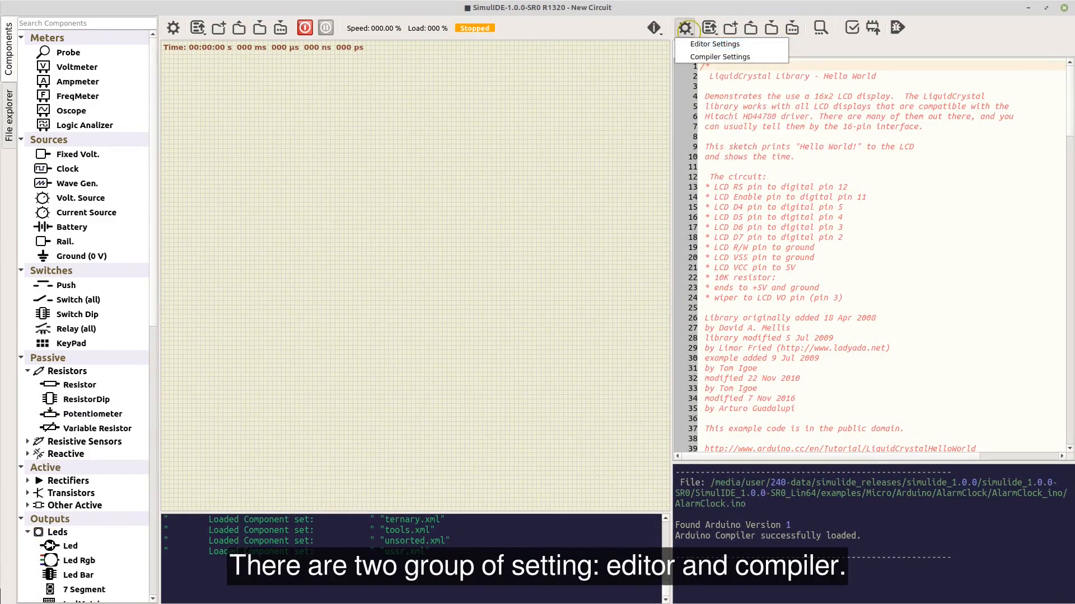
pyautogui.click(714, 43)
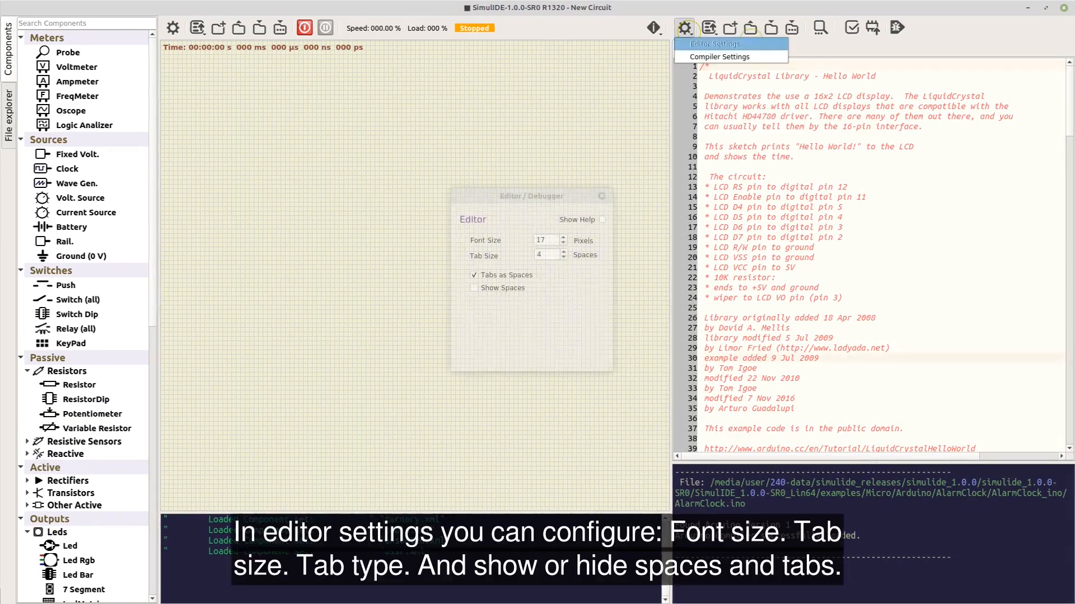